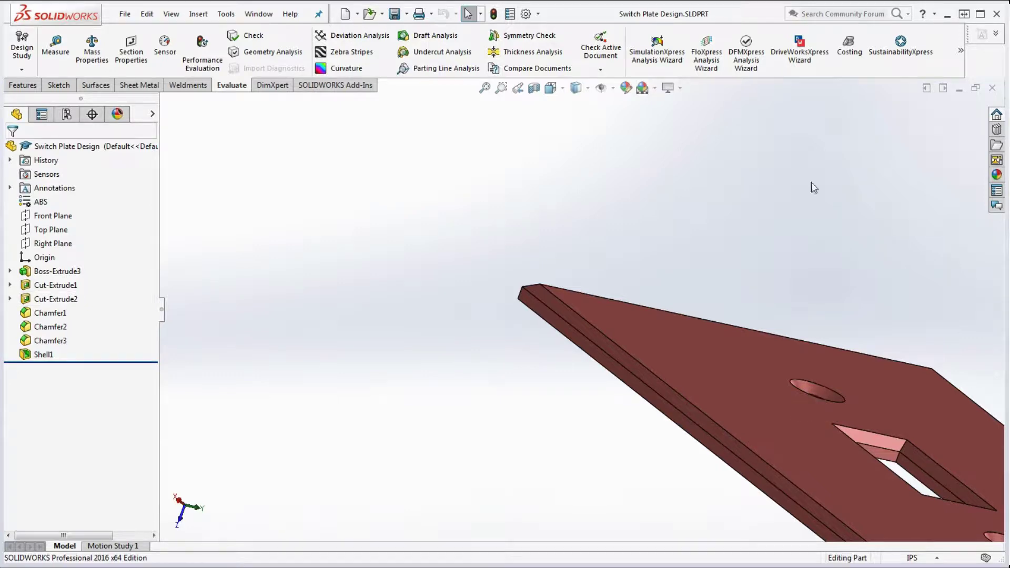
Step: Bring the reference drawing forward and shift it left to read the feature masses (0.0570 to 0.0237 lb)
key("alt+Tab")
left_click_drag(883, 48, 410, 18)
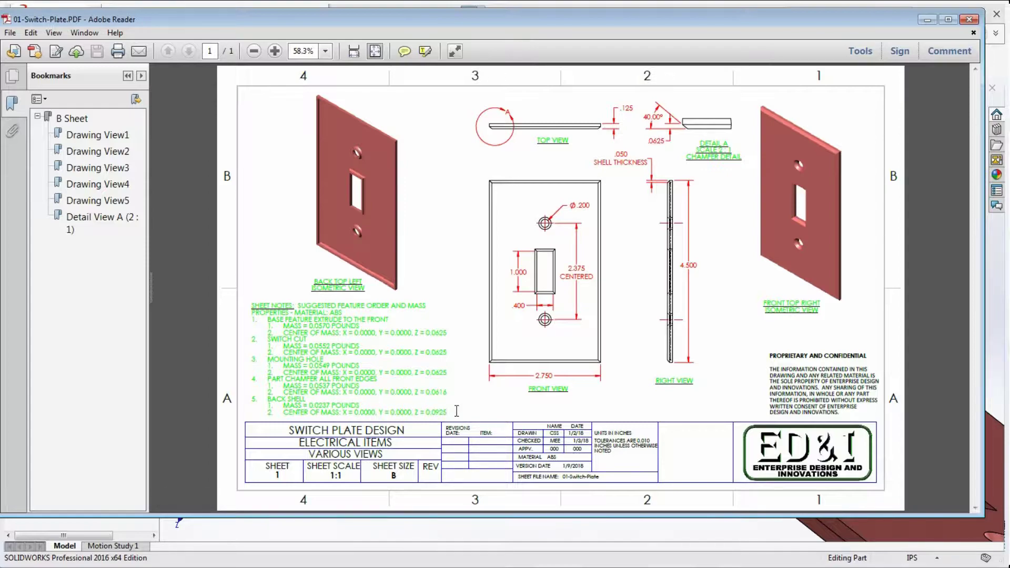
Step: Show the switch plate's mass properties to 4 decimal places, giving a mass of 0.0237 lb
left_click(927, 20)
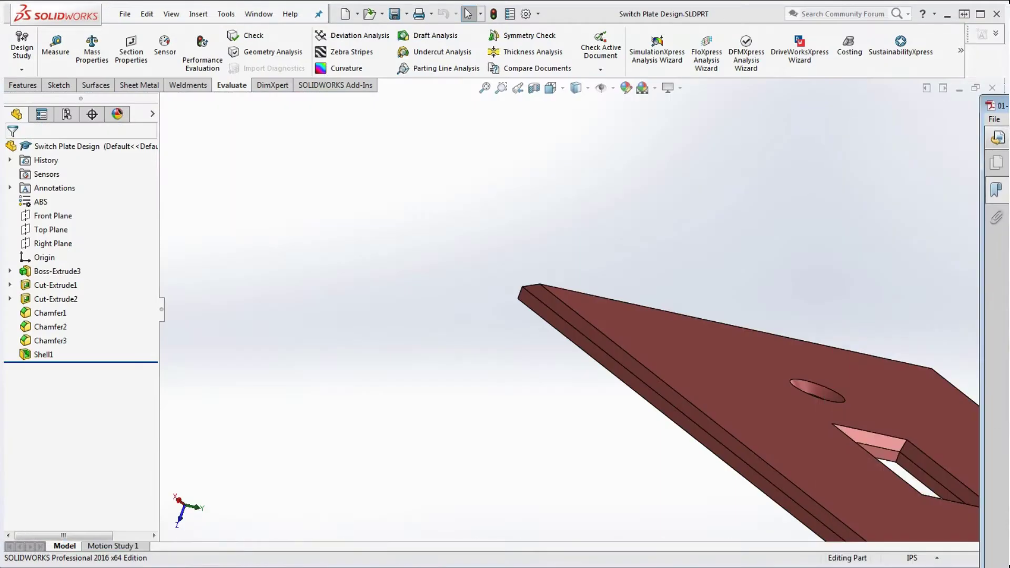
left_click(92, 50)
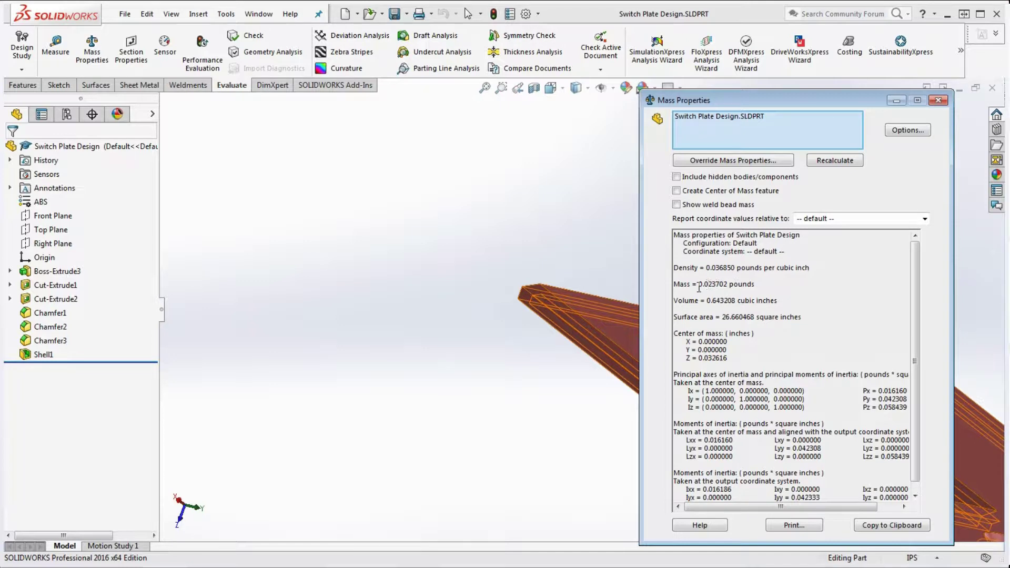
left_click(908, 130)
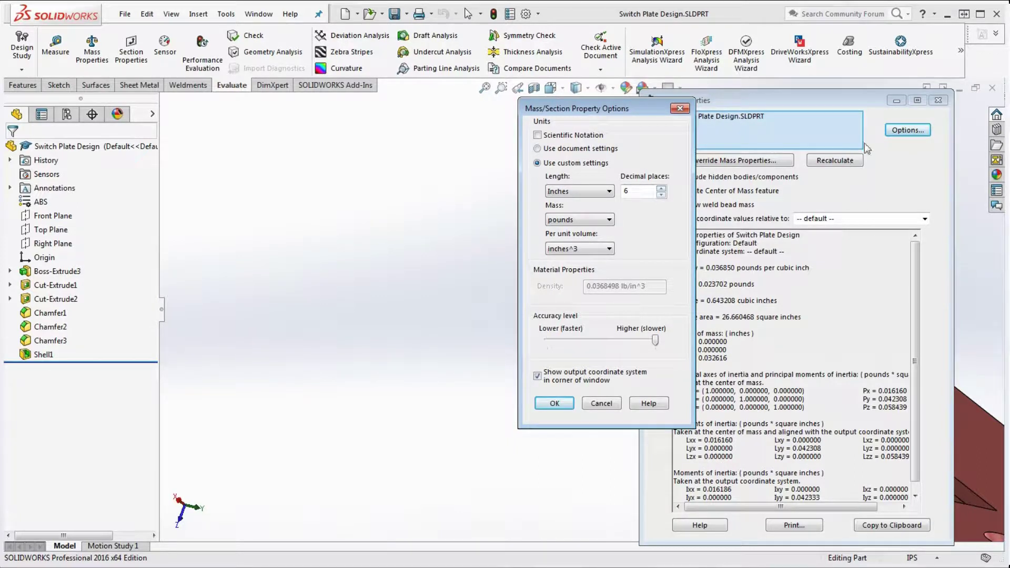
left_click(661, 195)
left_click(661, 195)
left_click(556, 404)
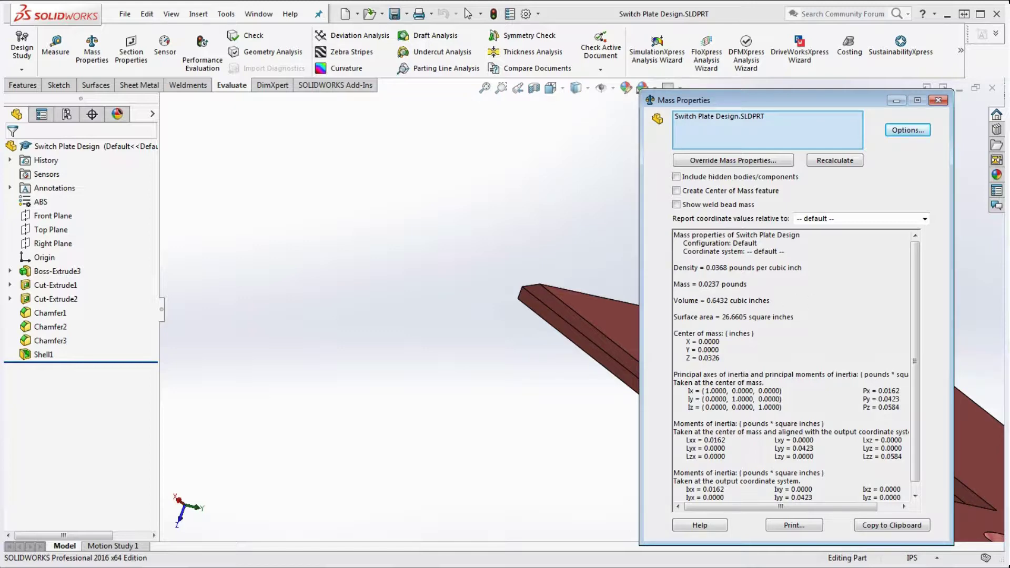
Step: Compare the part's 0.0237 lb mass against the drawing's back-shell mass
key("alt+Tab")
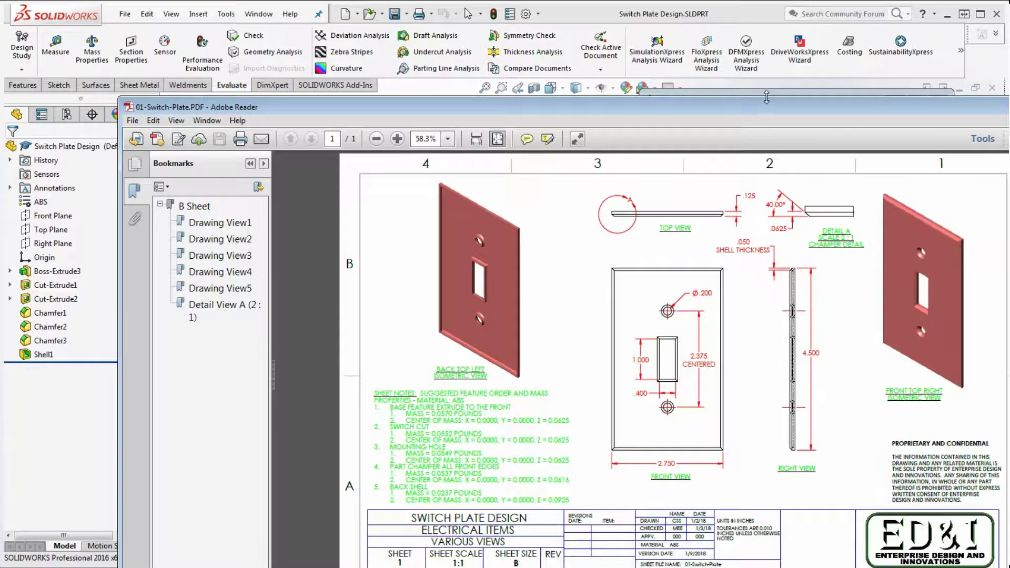
left_click(766, 95)
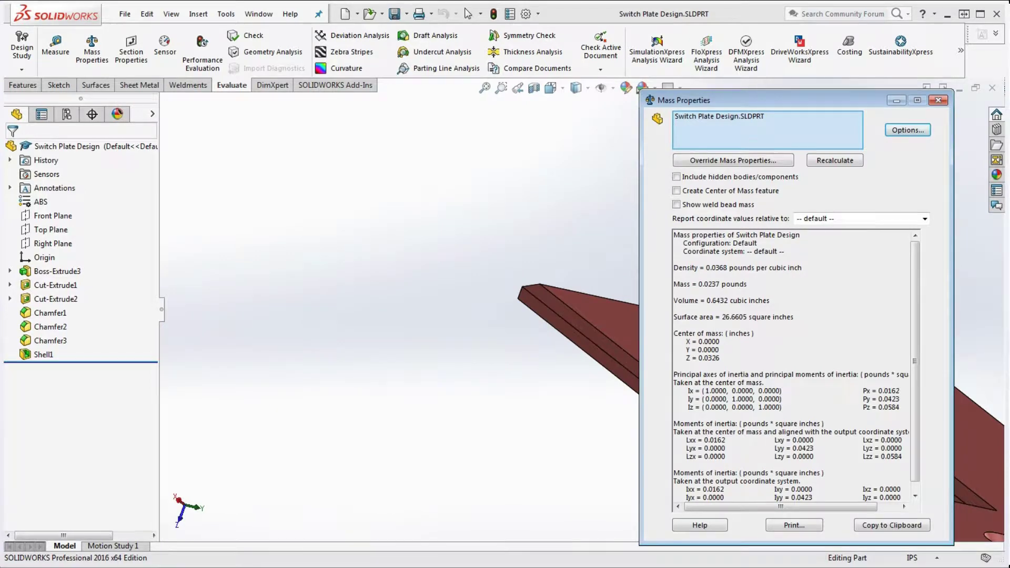
key("alt+Tab")
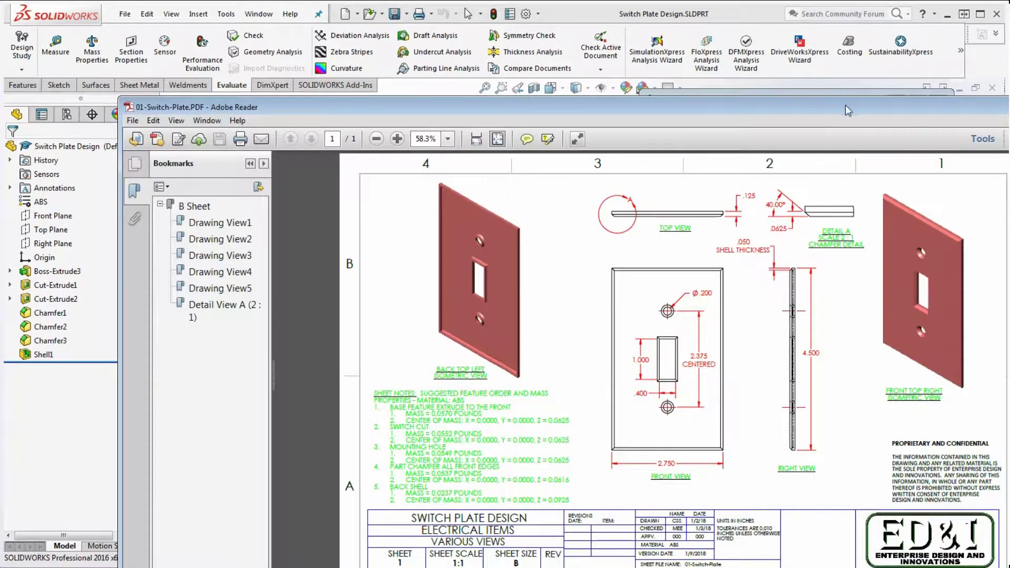
key("alt+Tab")
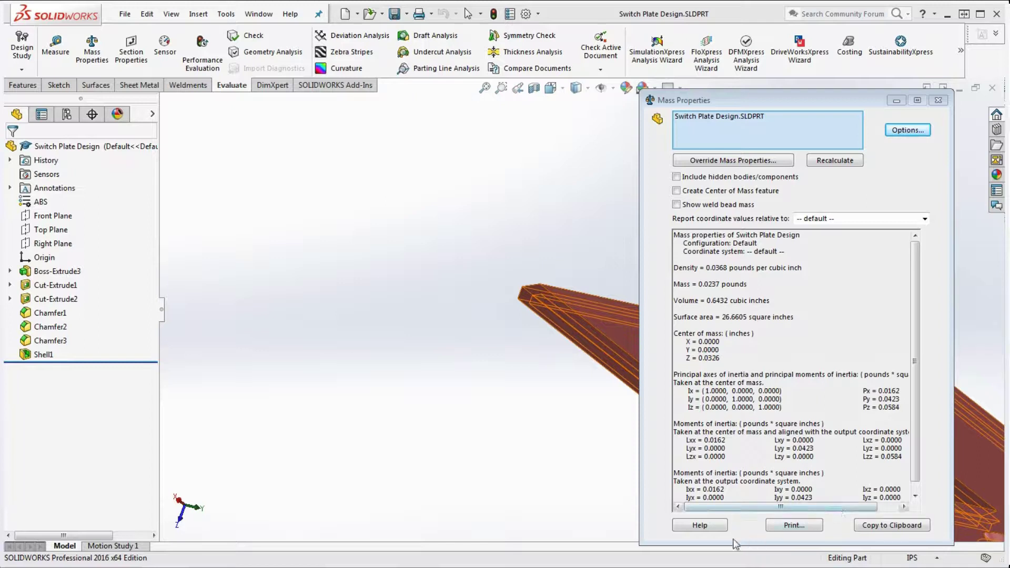
Step: Close the mass results and orbit the plate face-on, checking it against the Front Plane
left_click(938, 100)
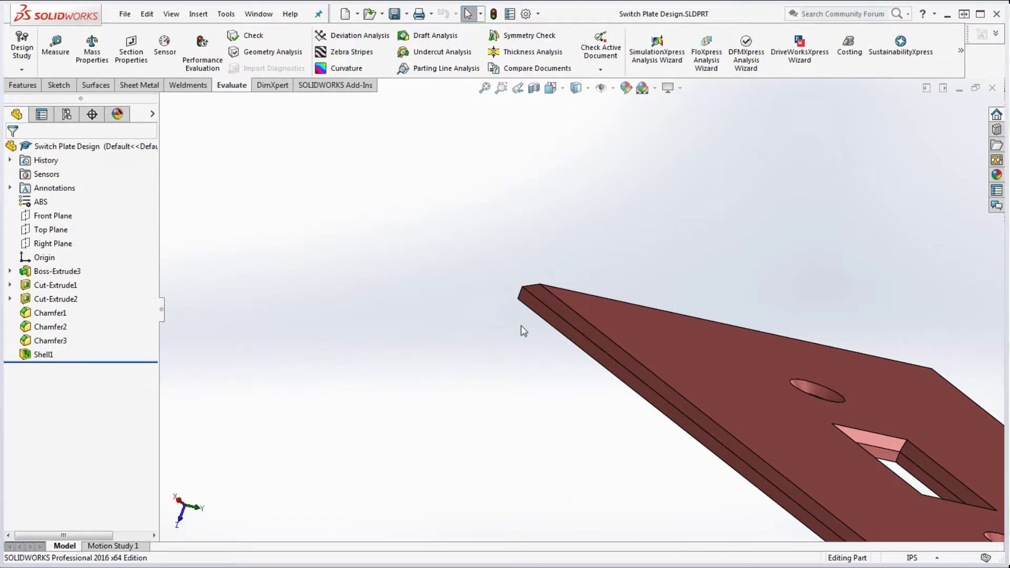
middle_click_drag(522, 330, 541, 309)
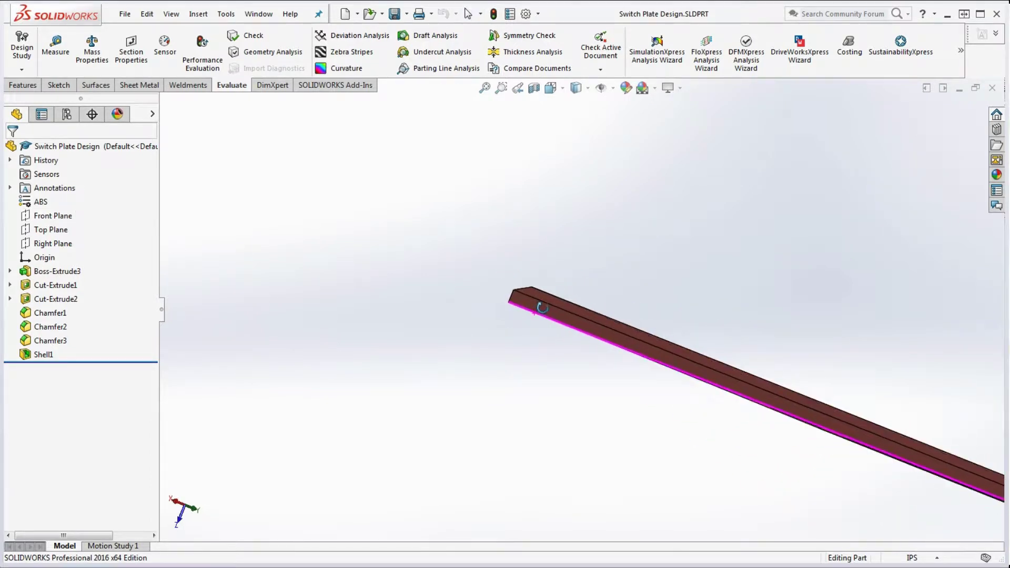
left_click(52, 220)
middle_click_drag(575, 262, 571, 274)
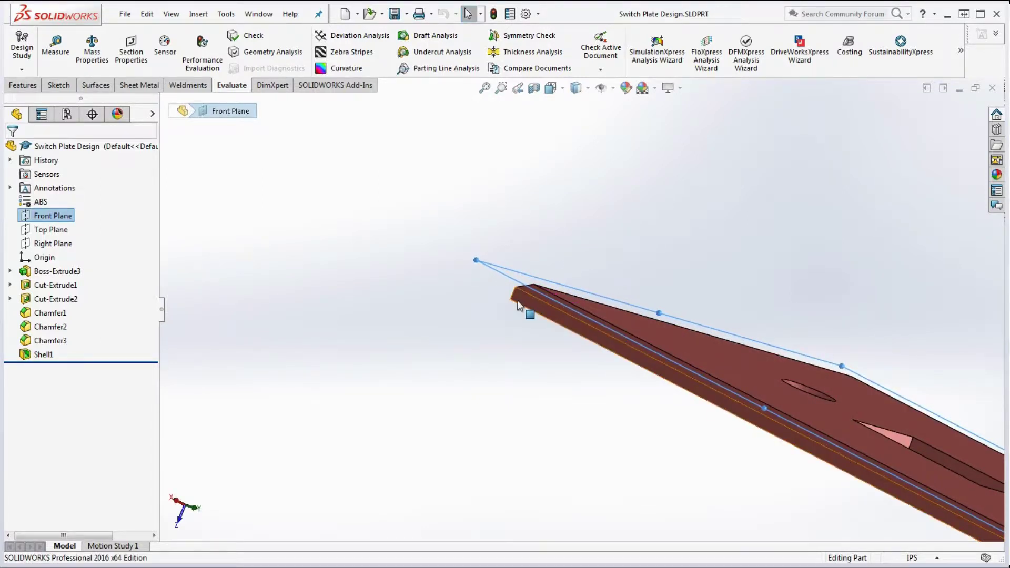
left_click(476, 221)
middle_click_drag(476, 221, 683, 402)
key("z")
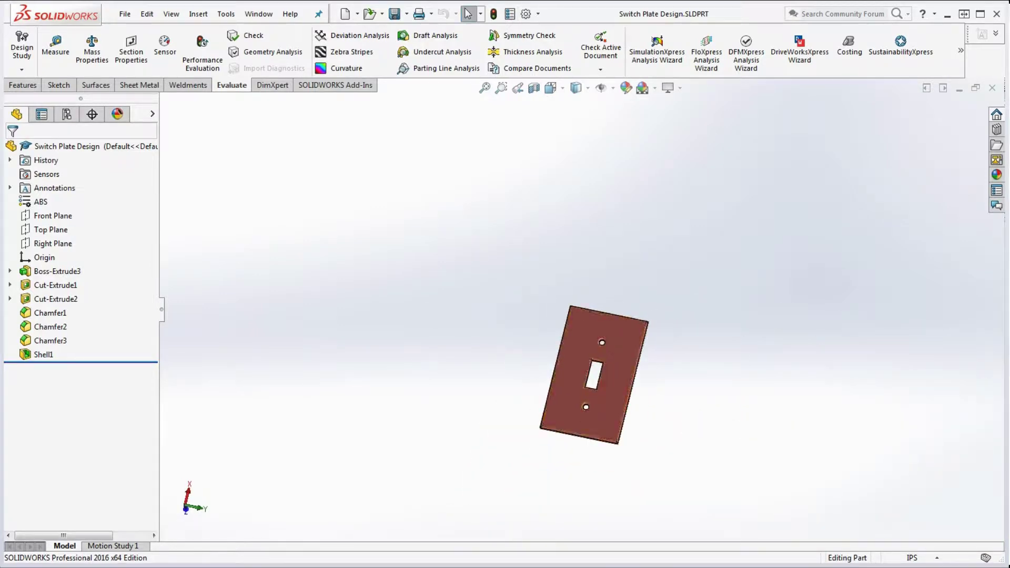
key("alt+Tab")
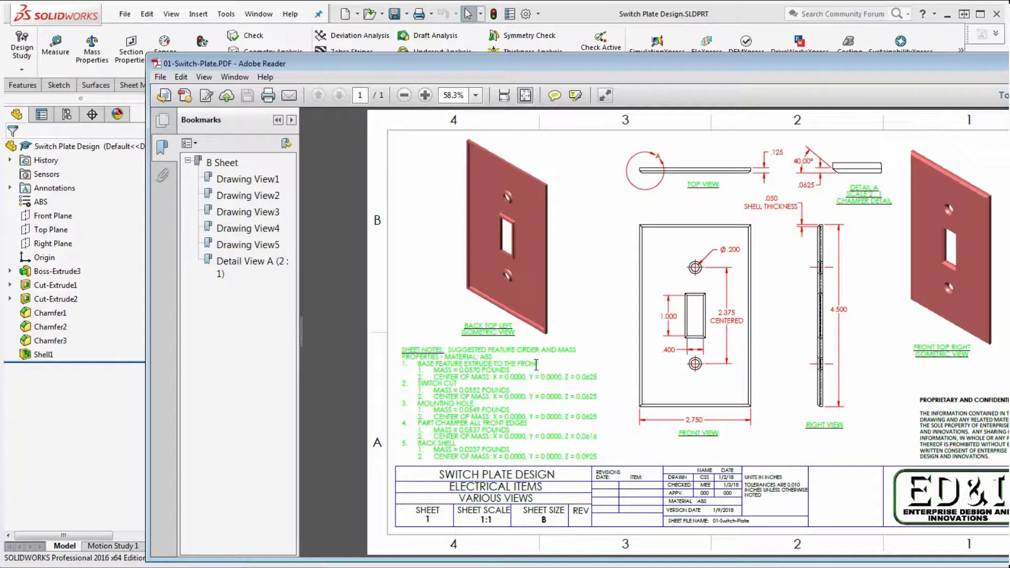
Step: View the part from the Front orientation, slightly tilted, revealing the plate lies sideways
key("alt+Tab")
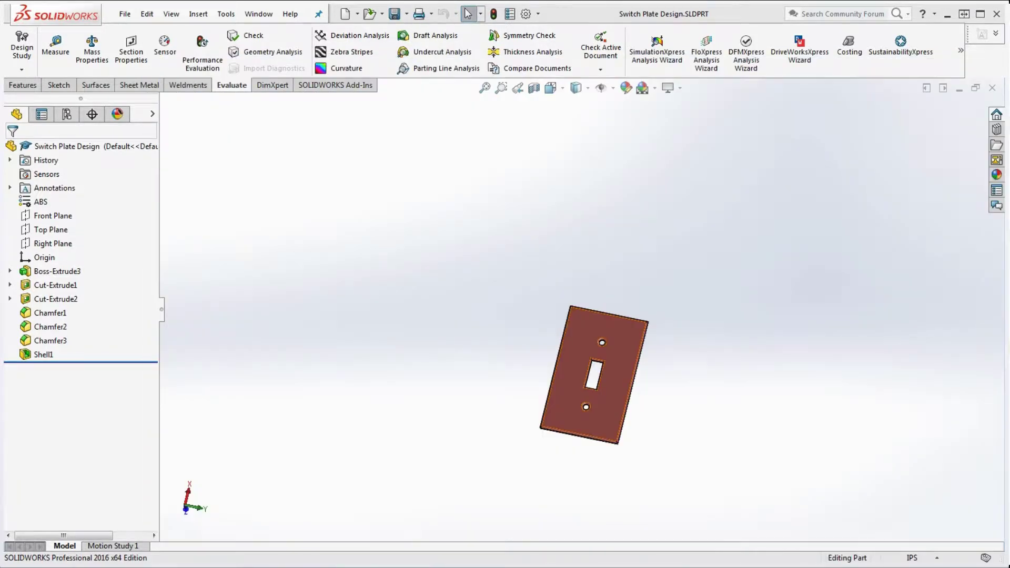
scroll(652, 413, "down", 5)
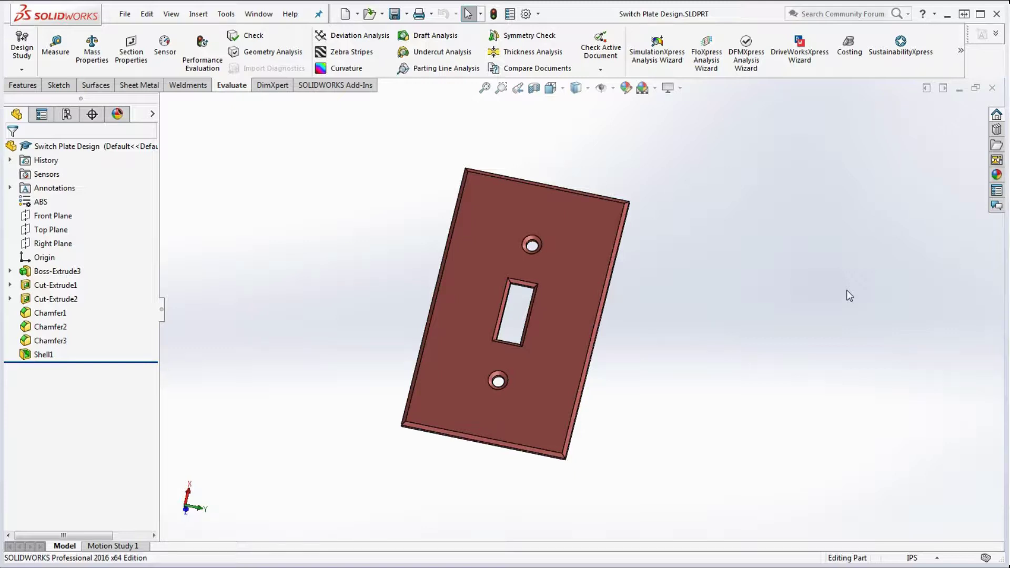
key("space")
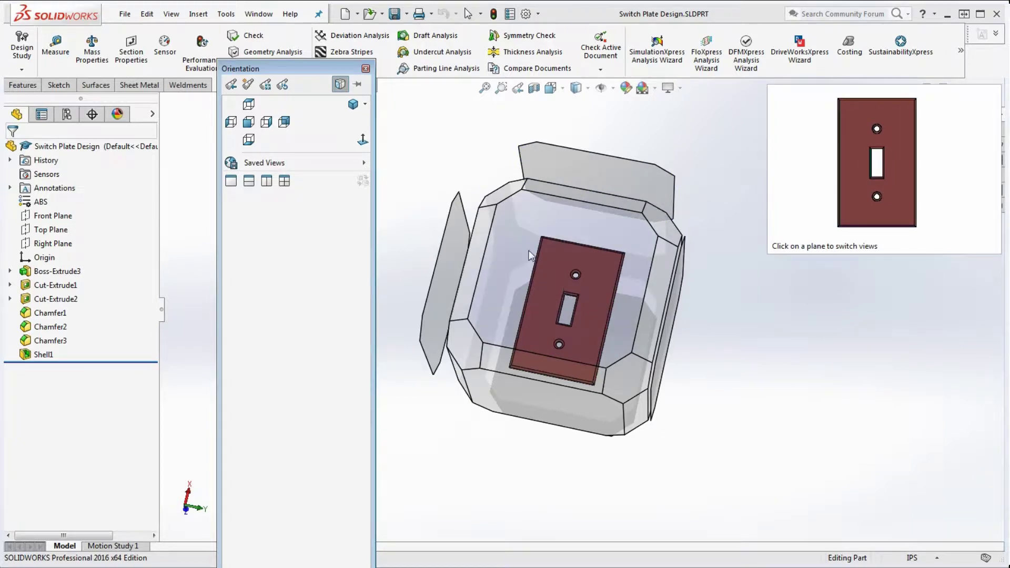
left_click(249, 123)
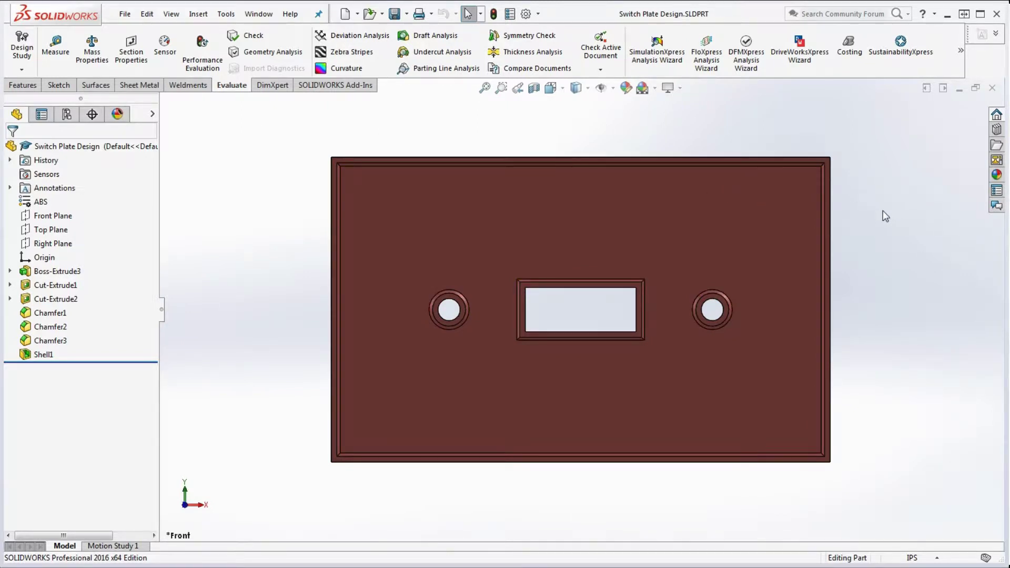
middle_click_drag(859, 298, 789, 354)
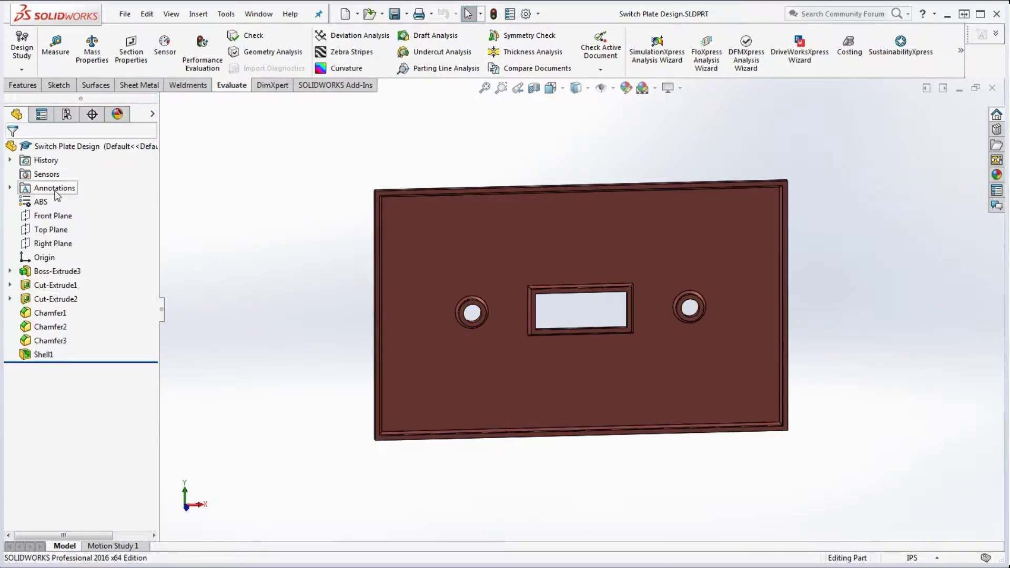
Step: Open Sketch1 under Boss-Extrude3 for editing
left_click(10, 271)
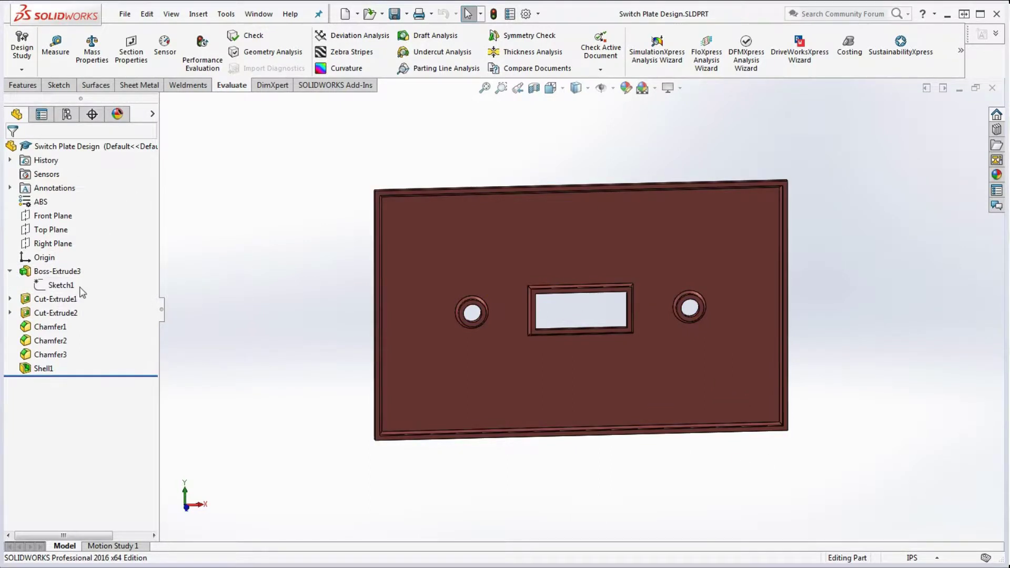
right_click(65, 285)
left_click(80, 258)
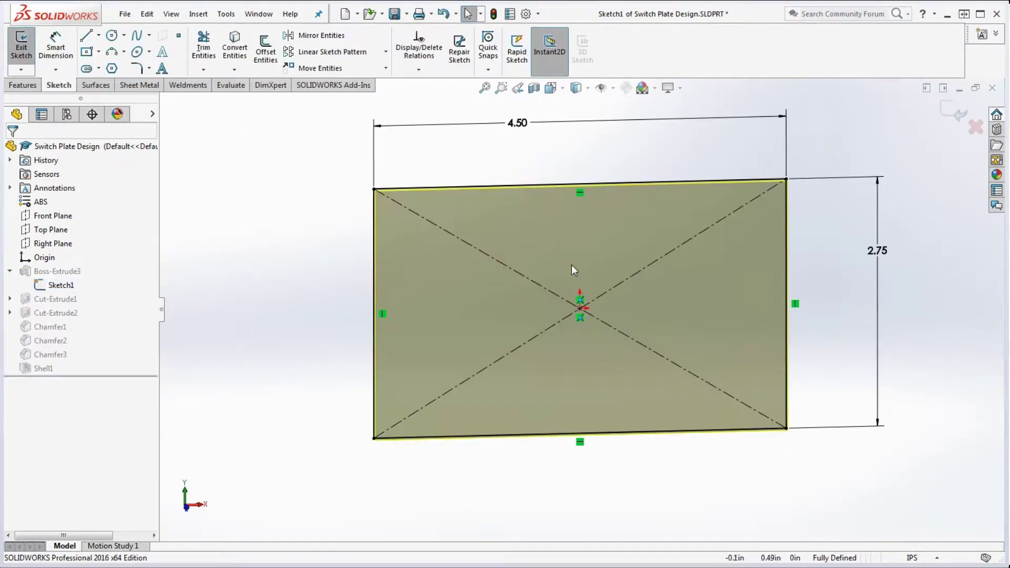
scroll(839, 311, "up", 3)
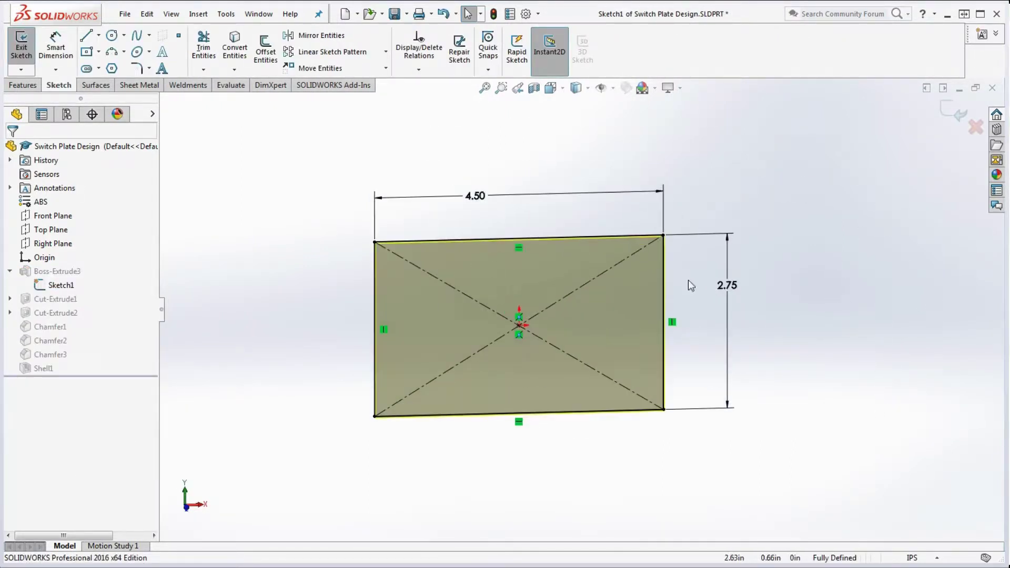
Step: Change the plate outline to 2.75 wide and 4.5 tall
left_click(515, 196)
left_click(500, 196)
type("2.75")
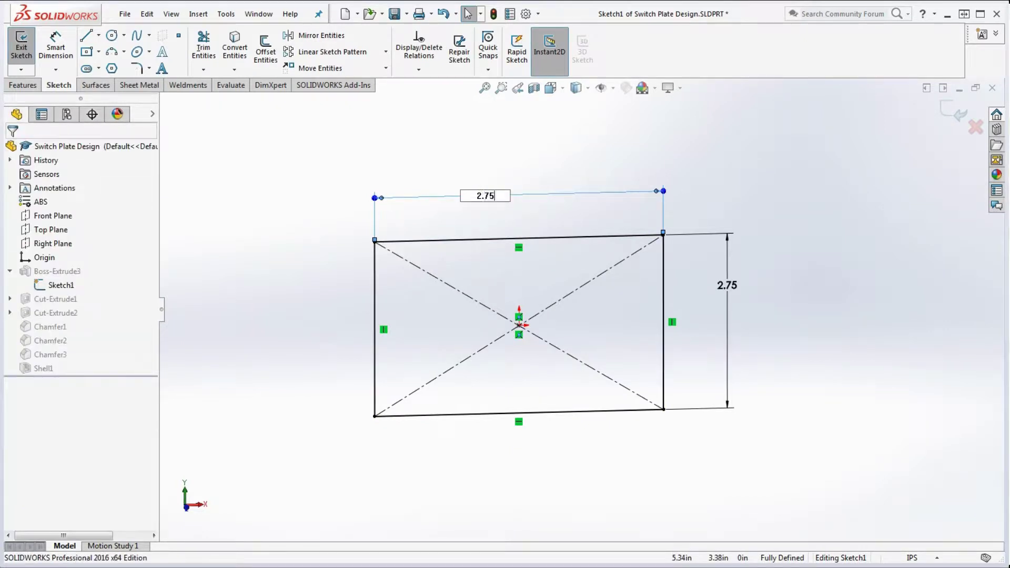
key("Return")
left_click(688, 289)
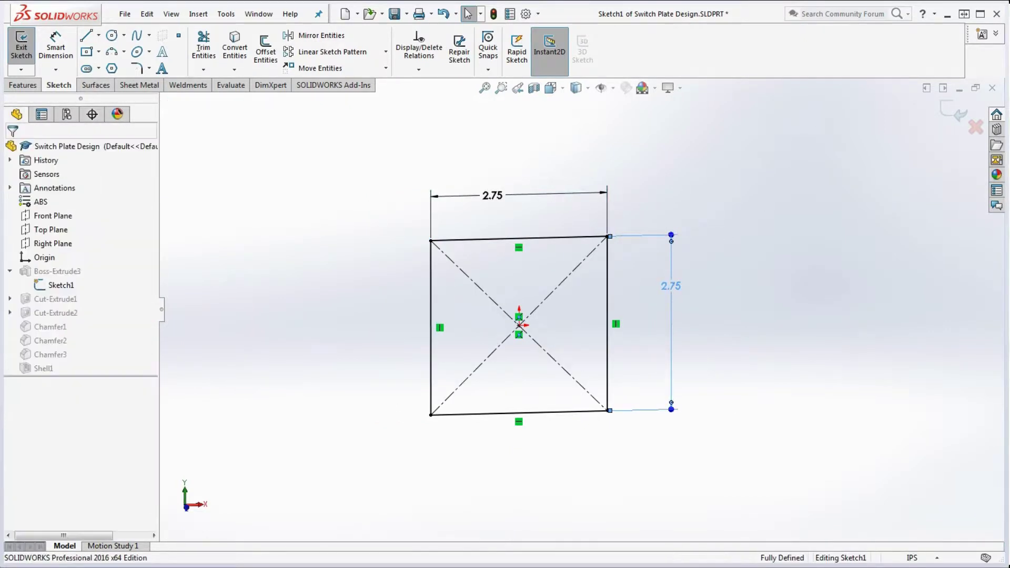
left_click(687, 288)
type("4.5")
key("Return")
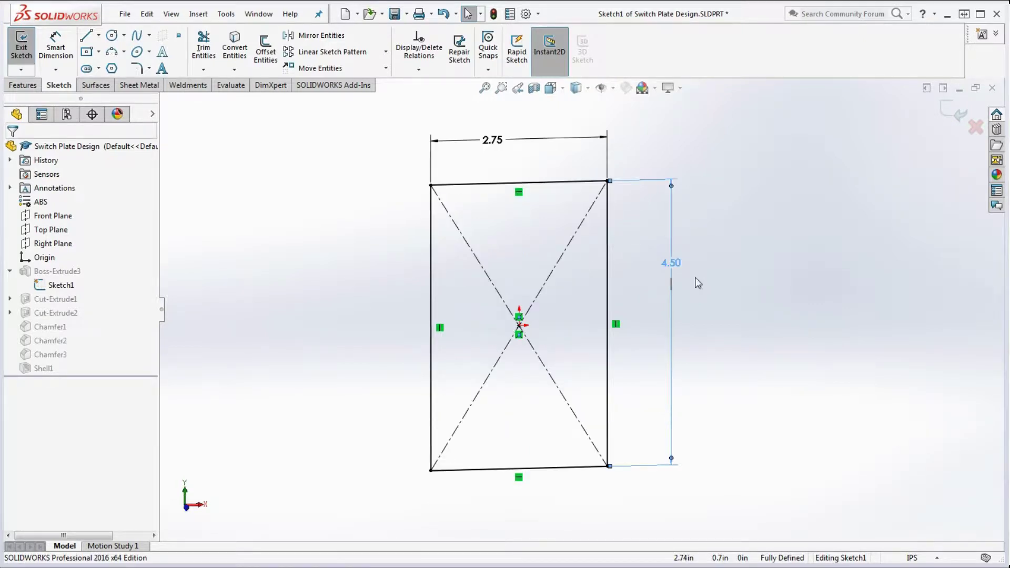
left_click(698, 283)
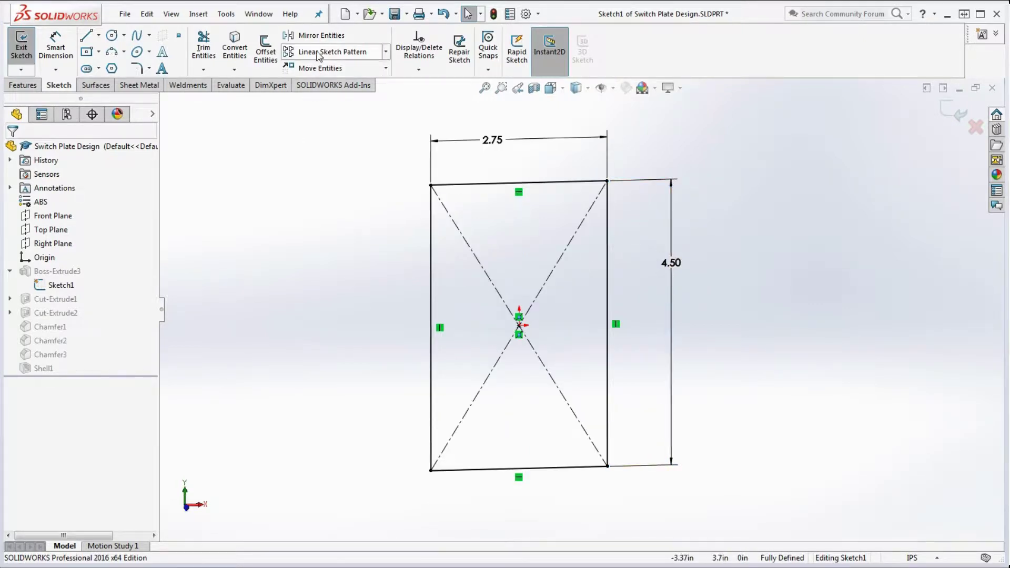
Step: Rebuild from the outline sketch and open the slot sketch Sketch2 for editing
left_click(489, 15)
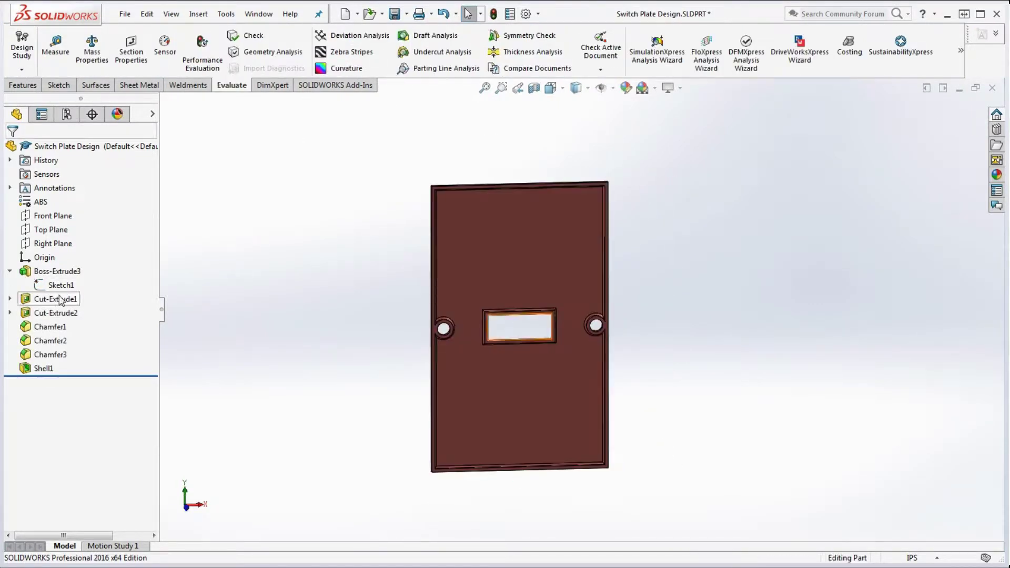
left_click(11, 299)
right_click(60, 313)
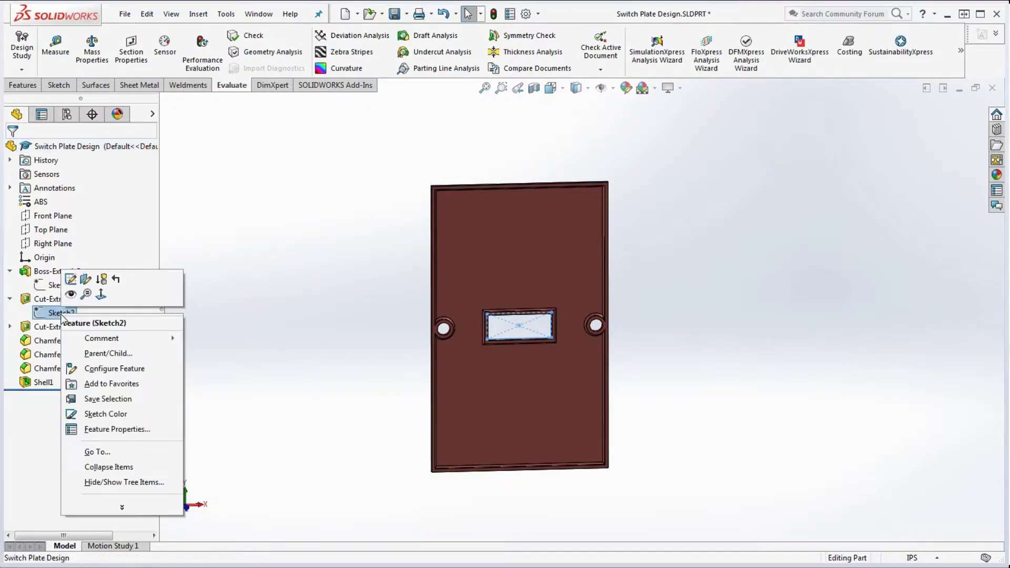
left_click(73, 280)
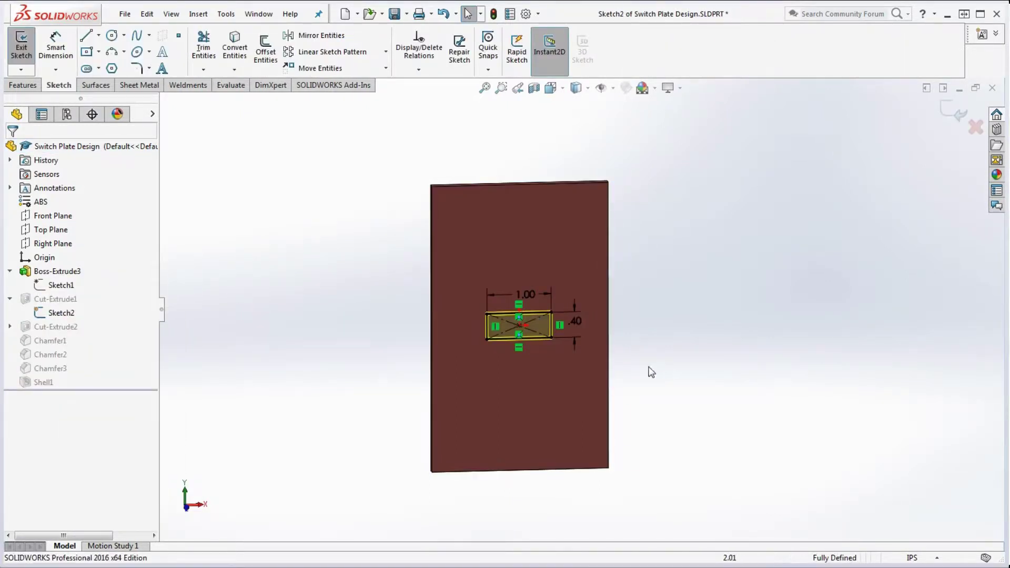
scroll(545, 330, "down", 5)
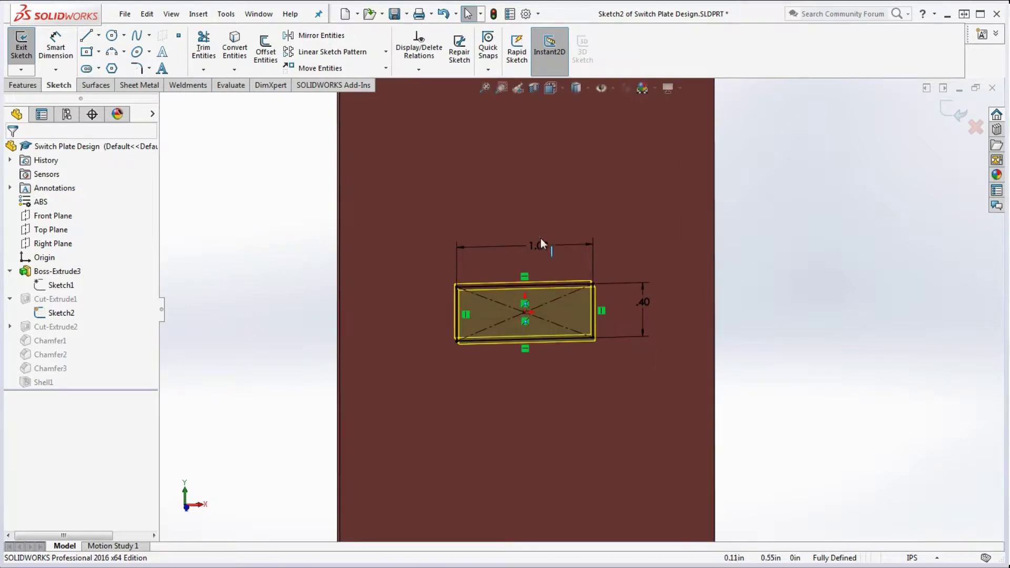
Step: Resize the toggle slot to .40 wide by 1.00 tall and rebuild the plate
left_click(541, 243)
double_click(548, 244)
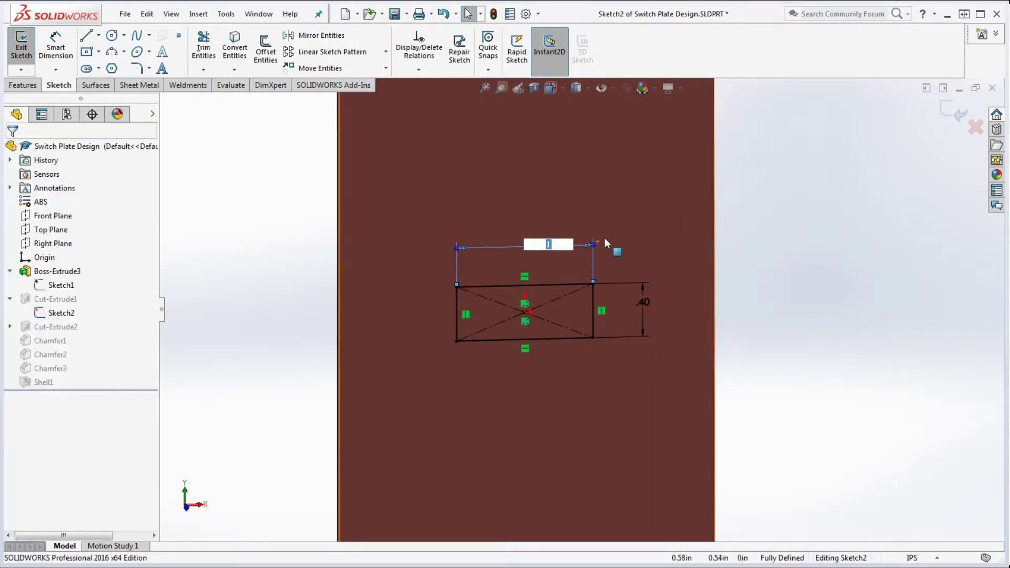
type(".4")
key("Return")
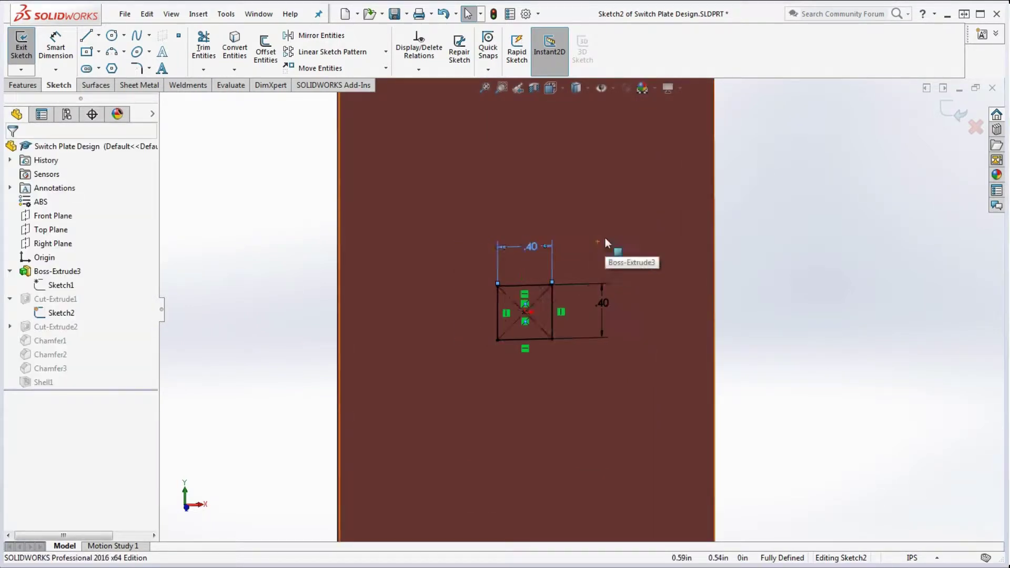
double_click(605, 306)
type("1")
key("Return")
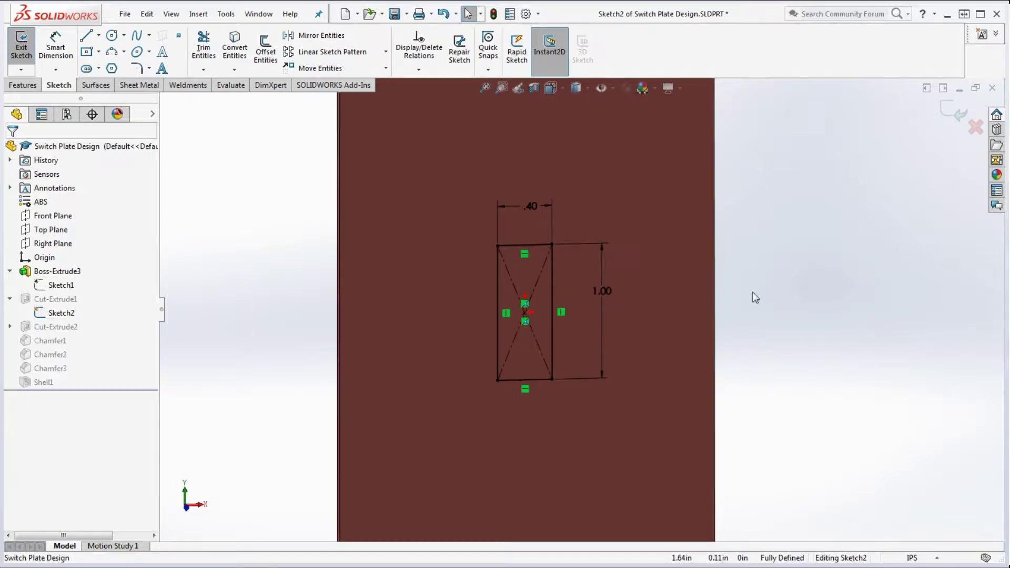
left_click(493, 14)
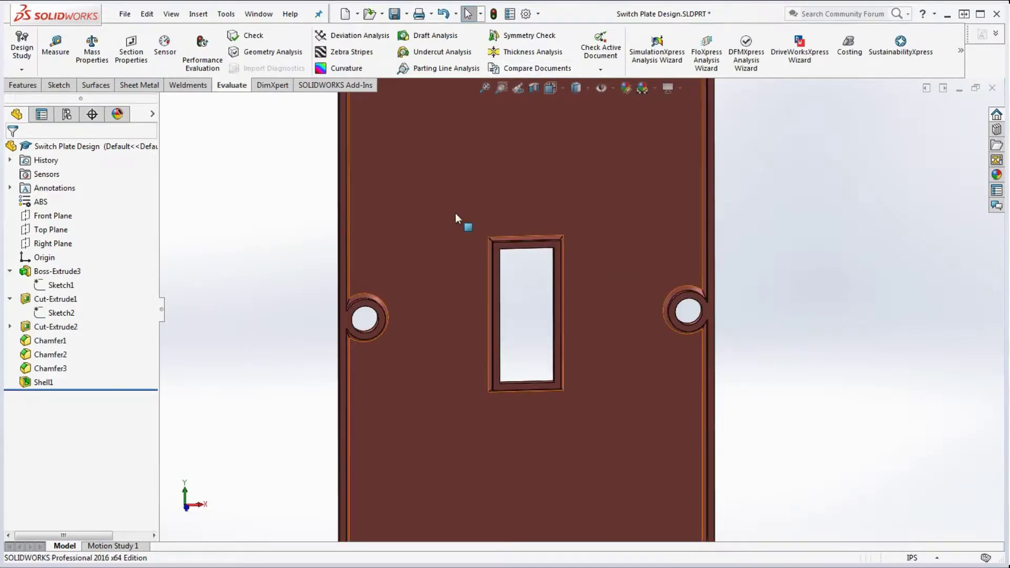
Step: Fit the plate in view and bring up the options for Sketch3 under Cut-Extrude2
key("f")
scroll(613, 326, "down", 5)
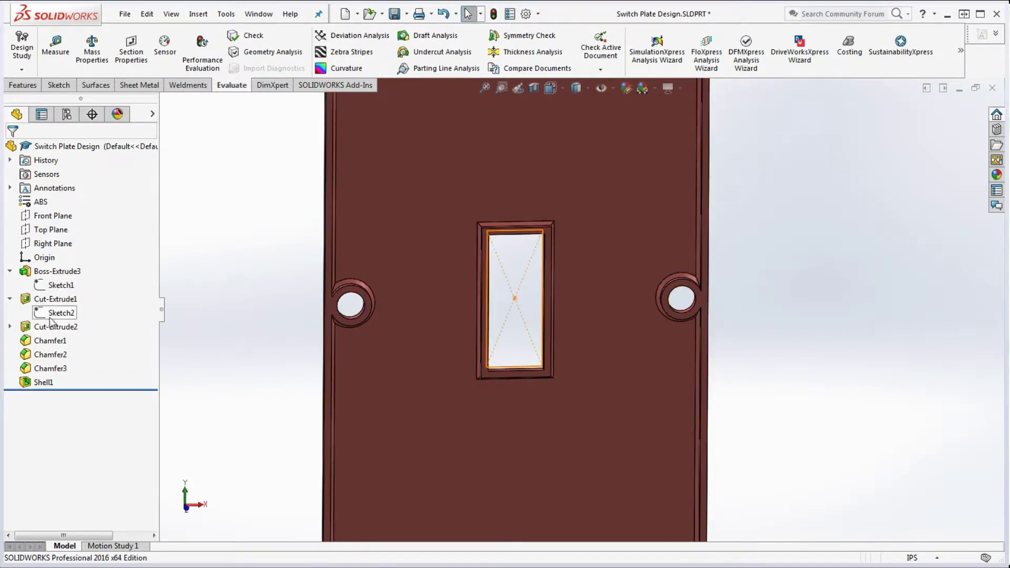
left_click(10, 326)
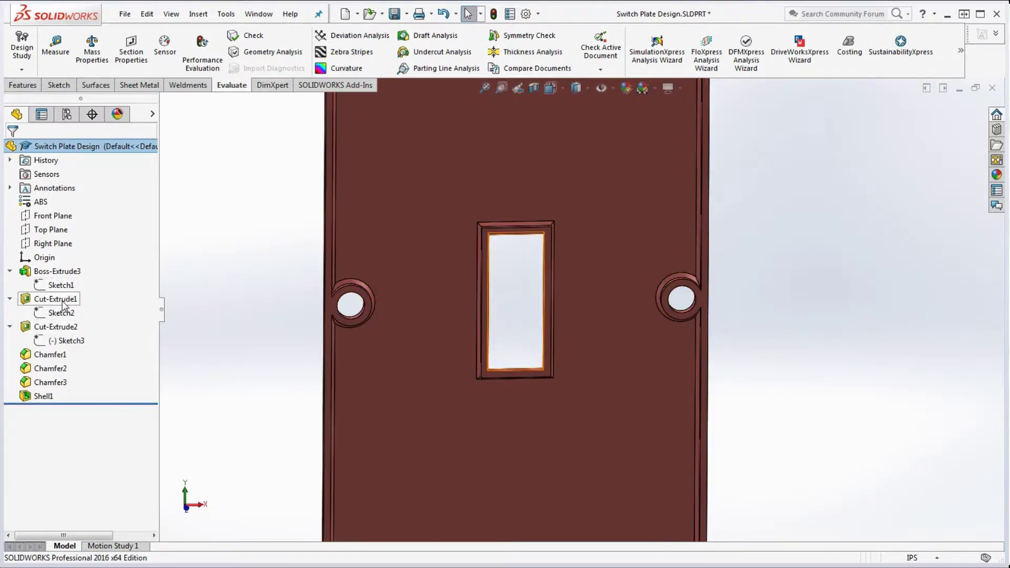
mouse_move(57, 305)
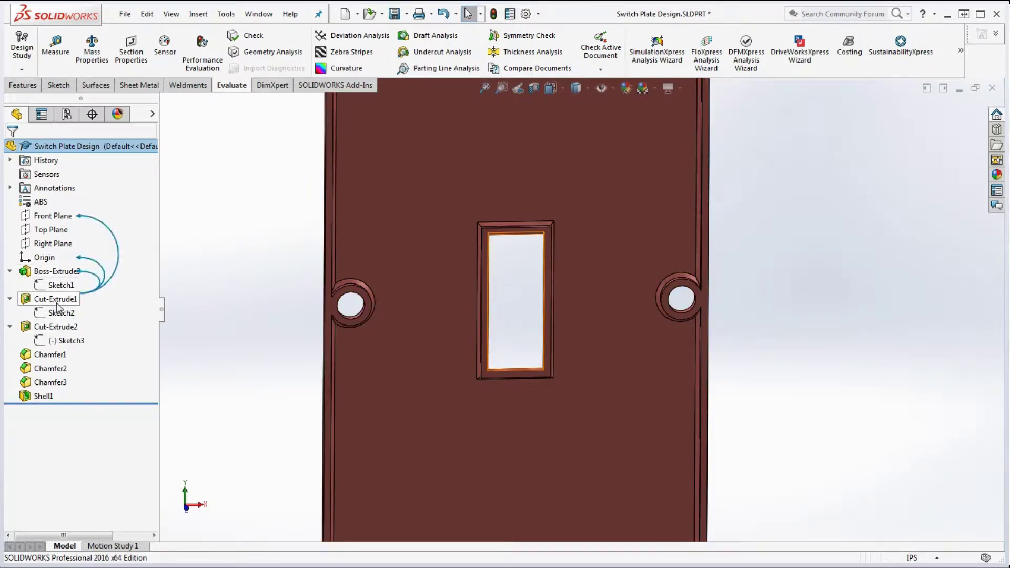
right_click(71, 341)
Step: Delete the holes' Symmetric relation and move both hole centres onto the vertical centerline
left_click(83, 301)
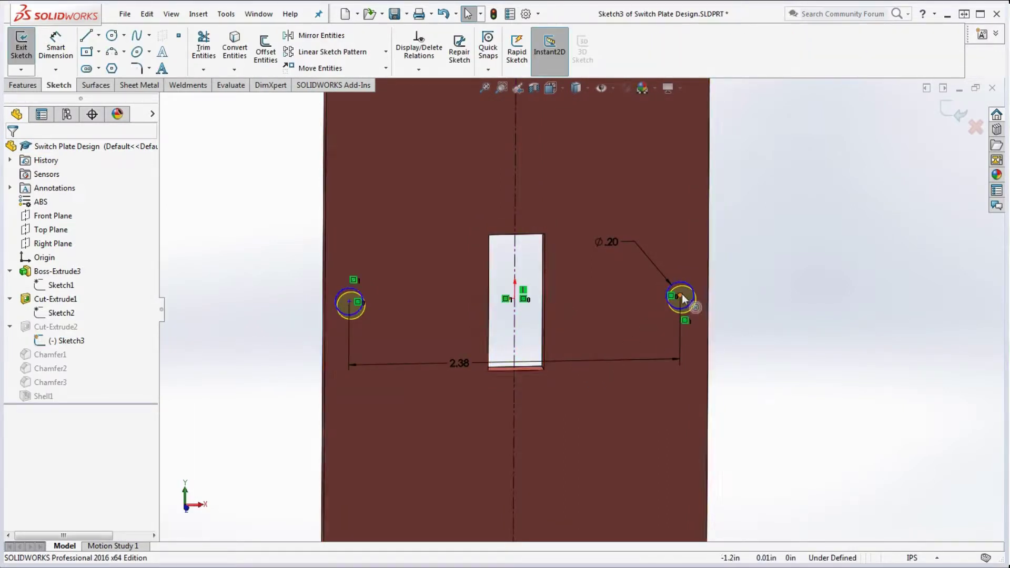
left_click_drag(680, 298, 651, 193)
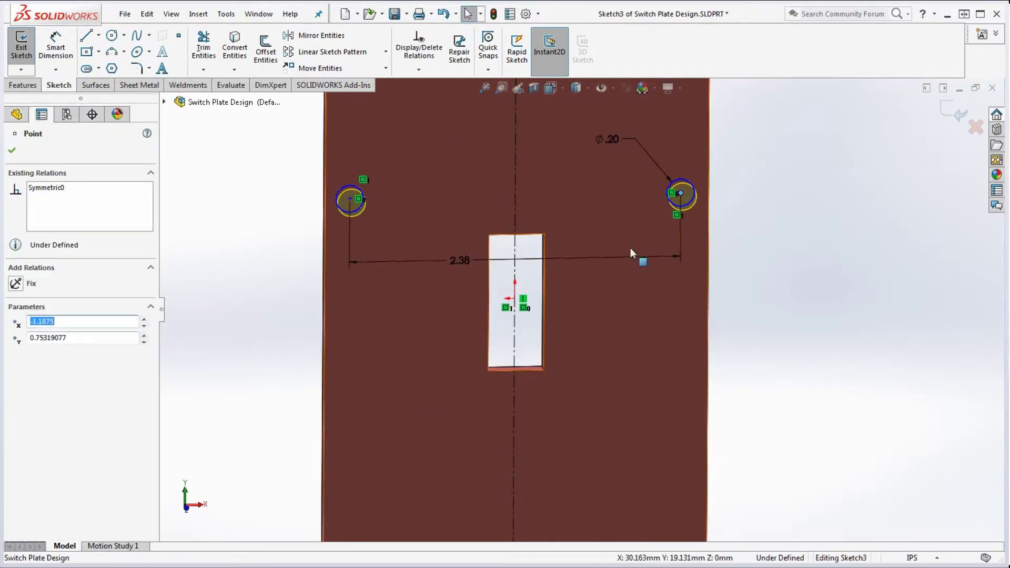
left_click(774, 255)
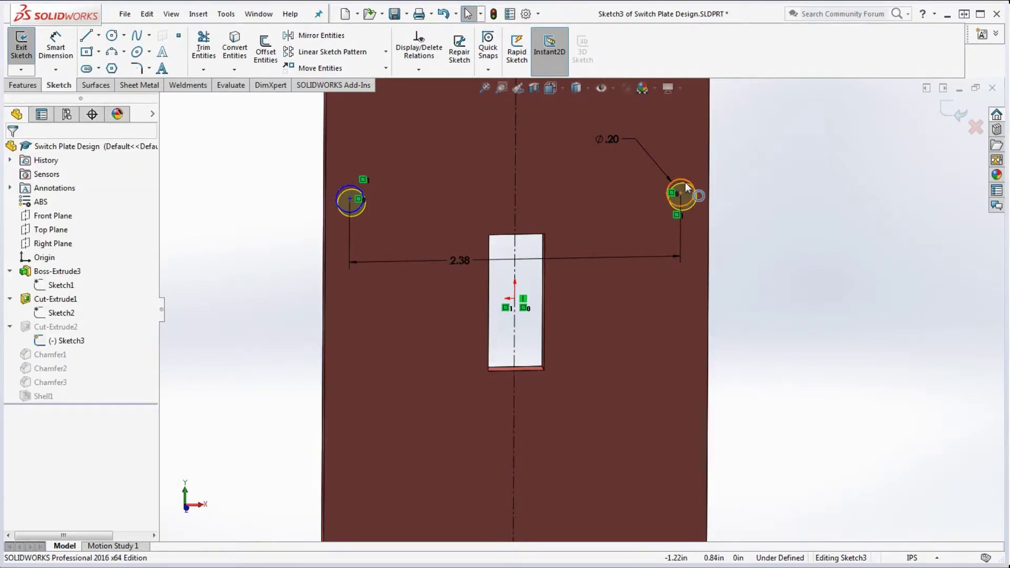
left_click(671, 193)
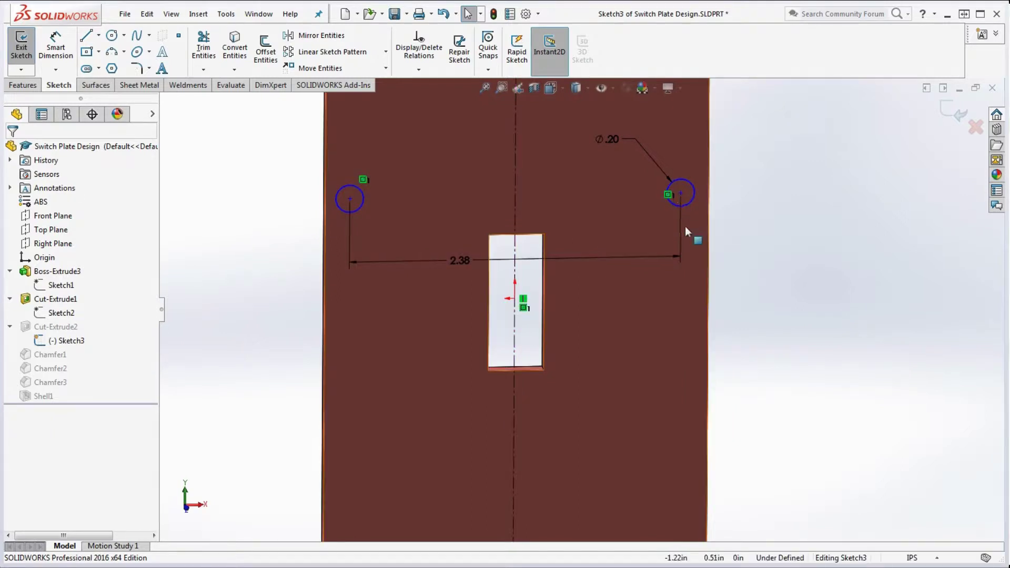
key("Delete")
left_click_drag(679, 192, 515, 124)
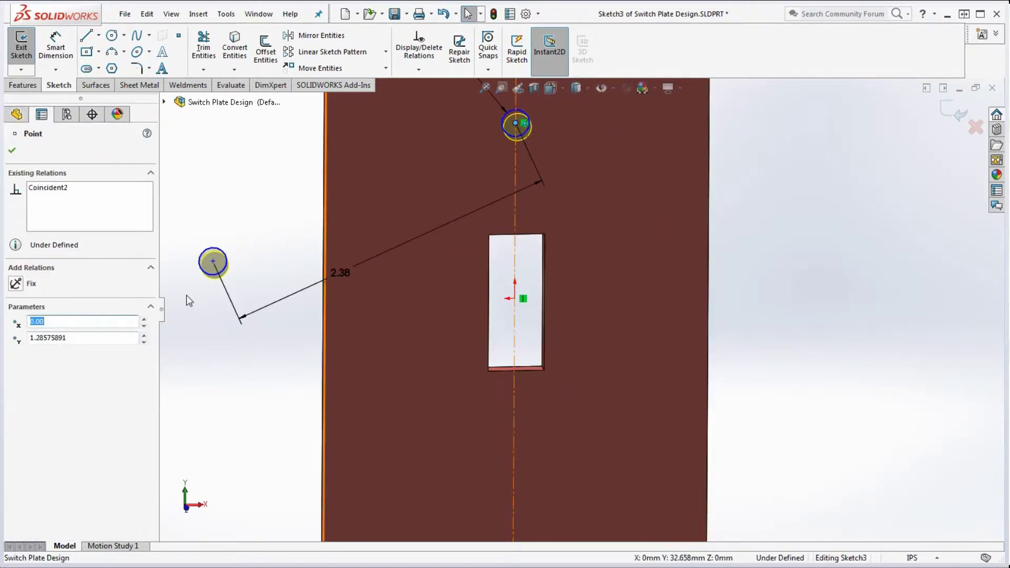
left_click_drag(213, 265, 515, 461)
left_click(770, 329)
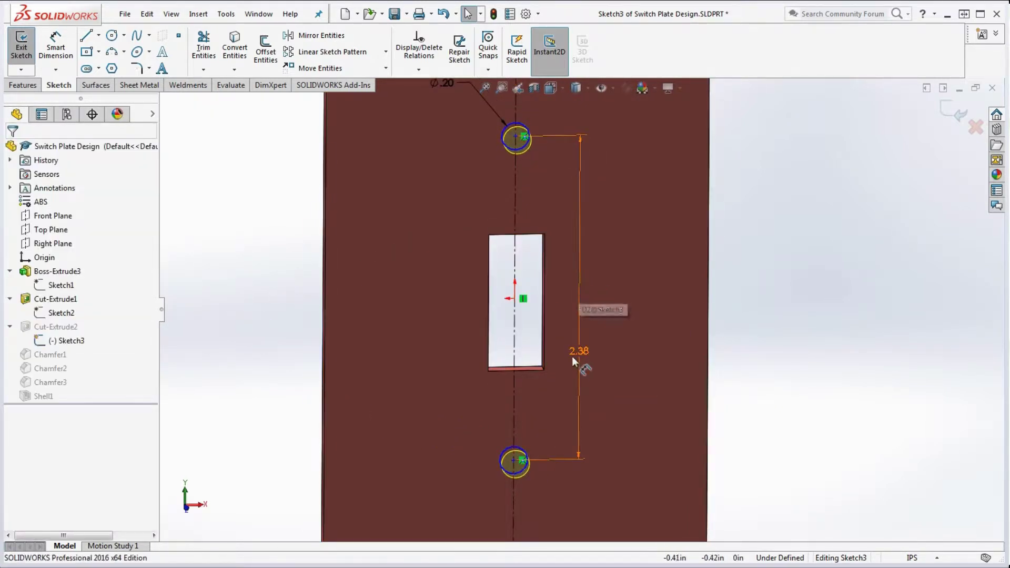
Step: Show the hole spacing dimension to three decimals, reading 2.375
left_click(579, 298)
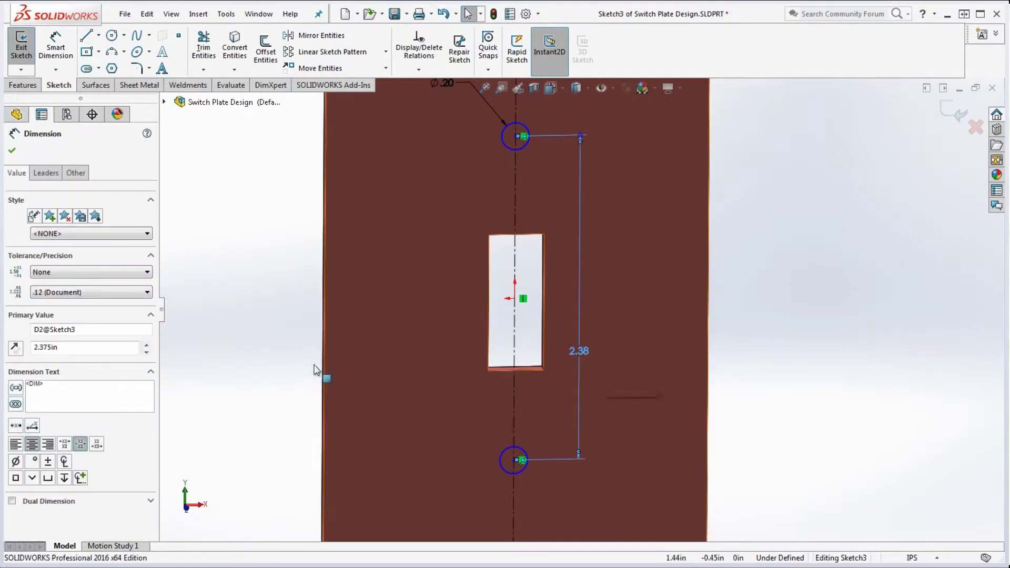
left_click(47, 293)
left_click(47, 330)
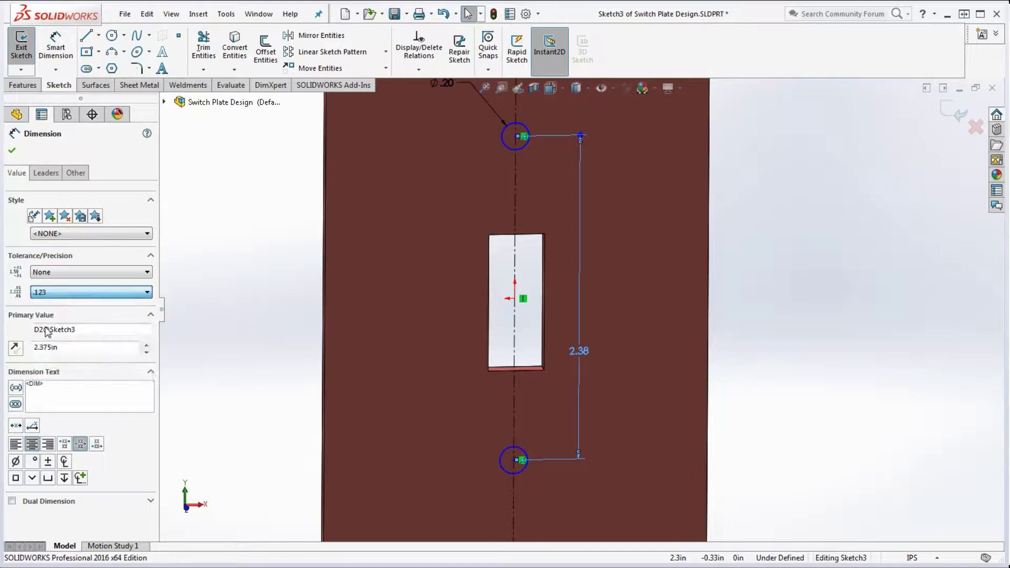
left_click(13, 151)
left_click(879, 320)
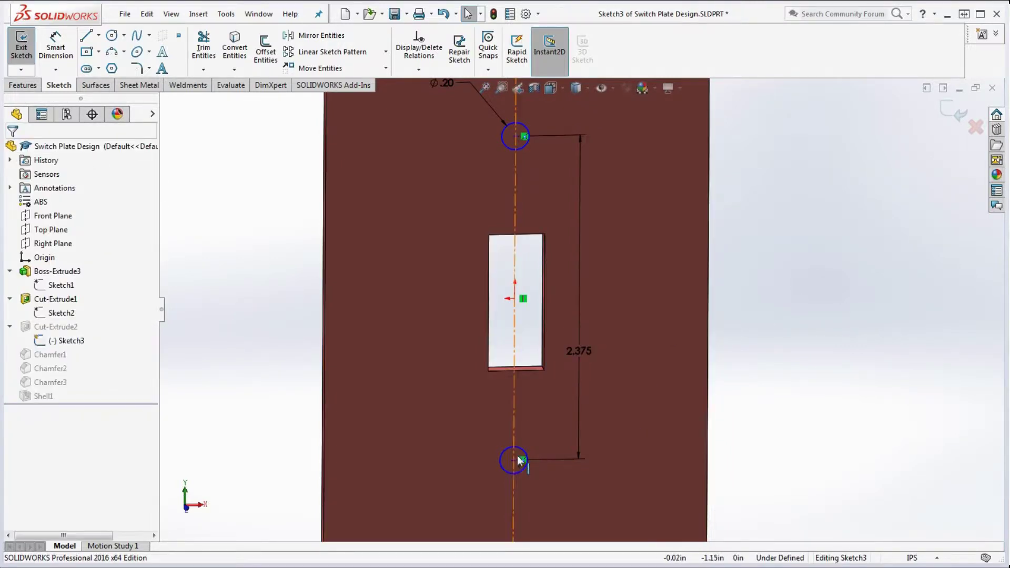
Step: Nudge the bottom hole up and draw a construction centerline spanning the plate through both holes
left_click(515, 461)
left_click_drag(513, 461, 512, 409)
left_click(820, 401)
key("z")
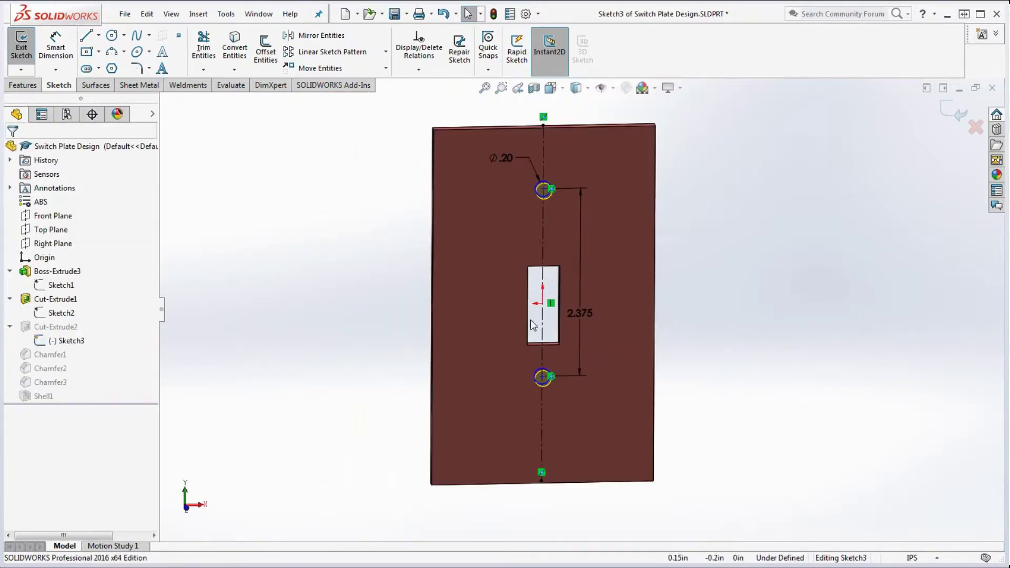
left_click(99, 35)
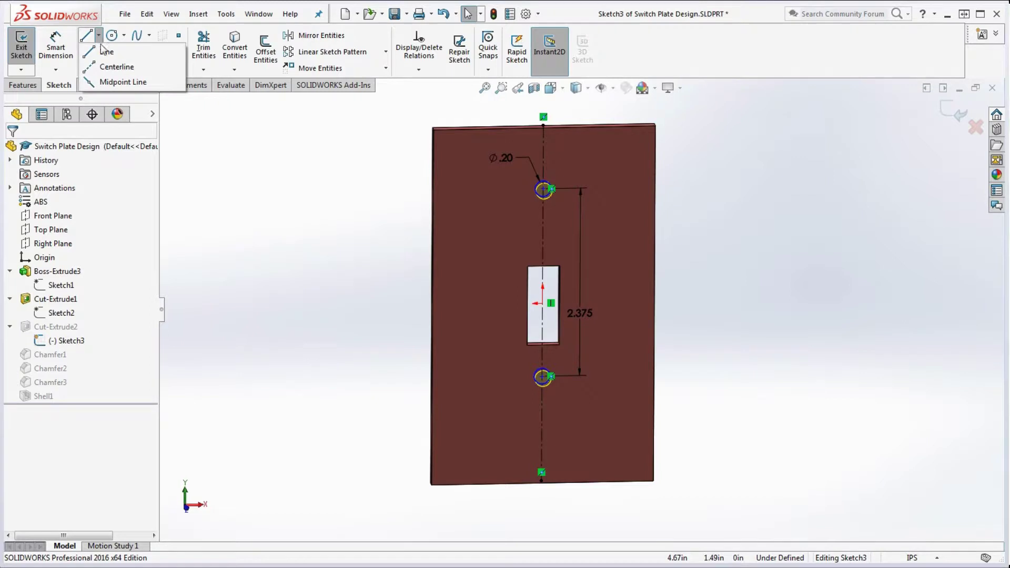
left_click(91, 73)
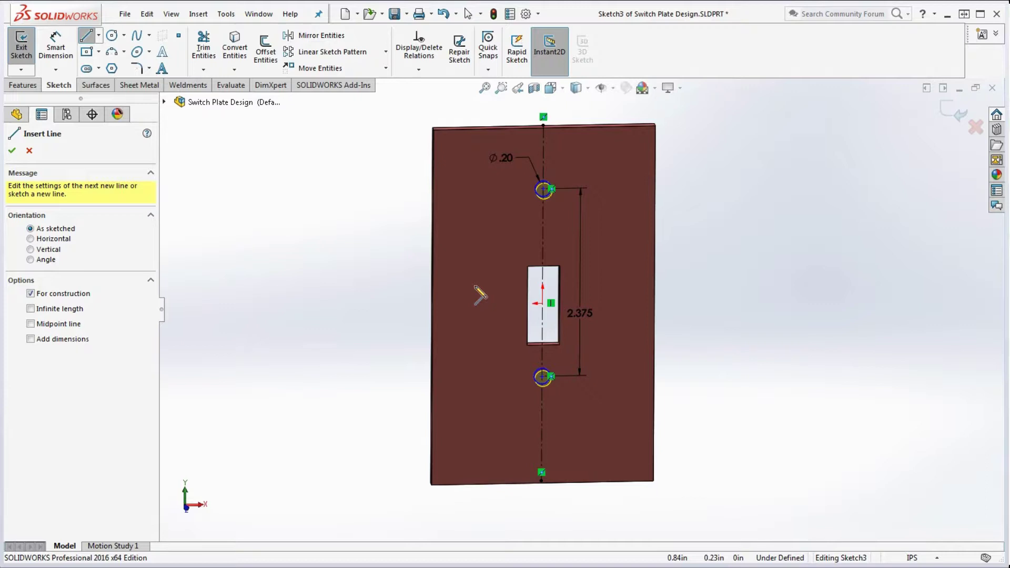
key("Escape")
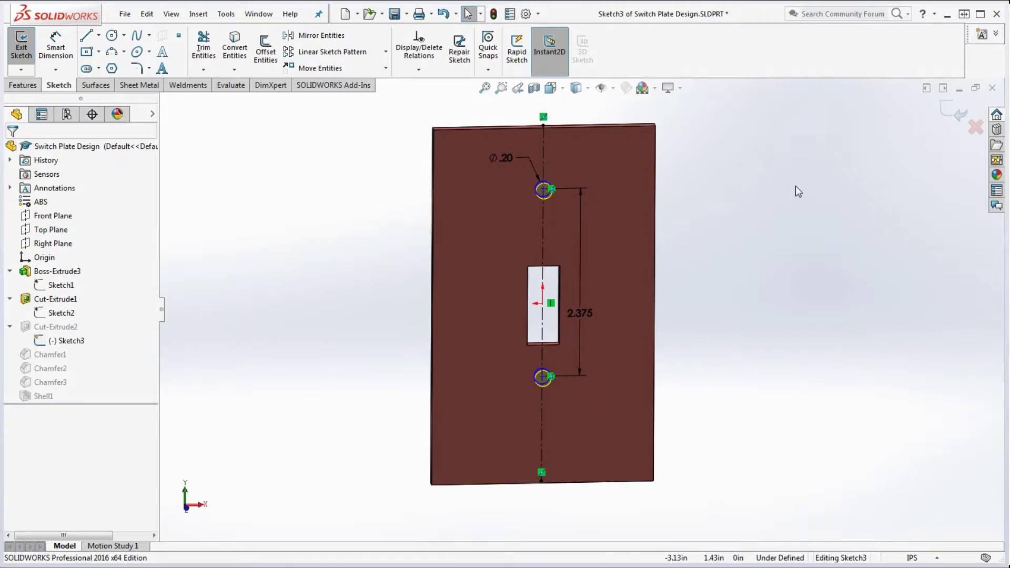
Step: View the sketch Normal To the plate's front face
scroll(678, 232, "down", 2)
left_click(481, 266)
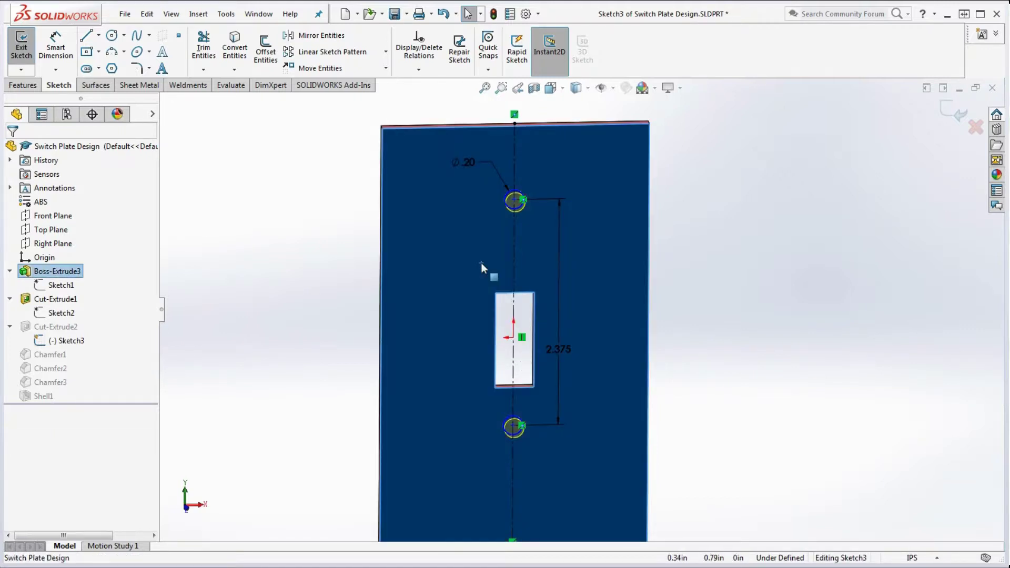
left_click(811, 310)
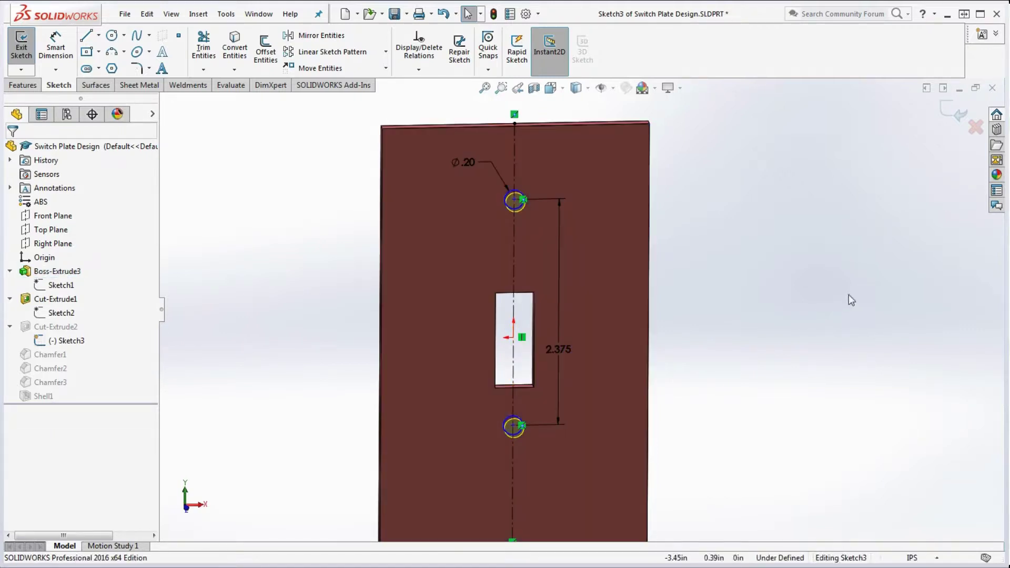
left_click(452, 269)
key("ctrl+8")
left_click(789, 298)
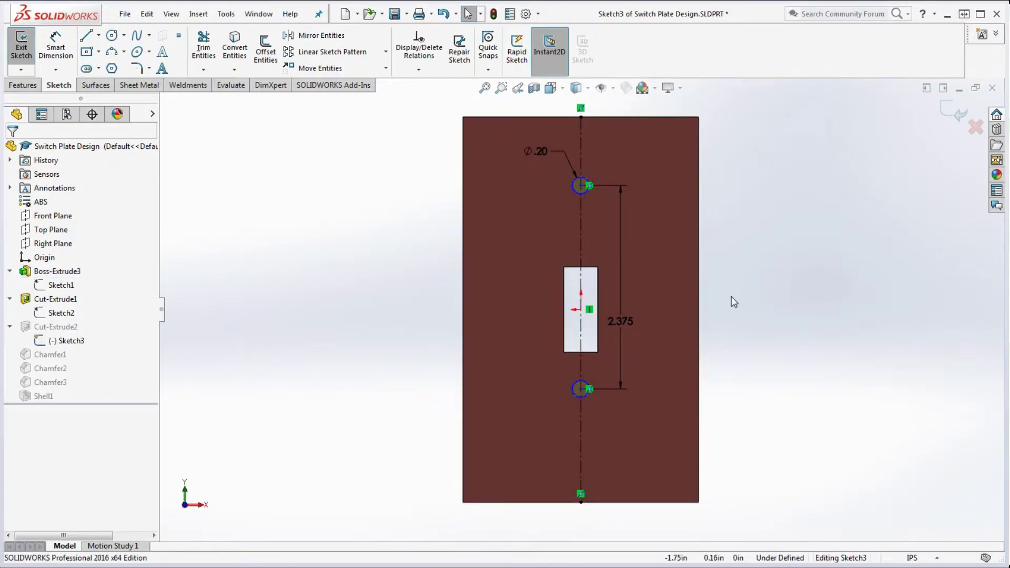
Step: Draw a horizontal construction centerline across the plate from its left edge to its right edge
left_click(99, 35)
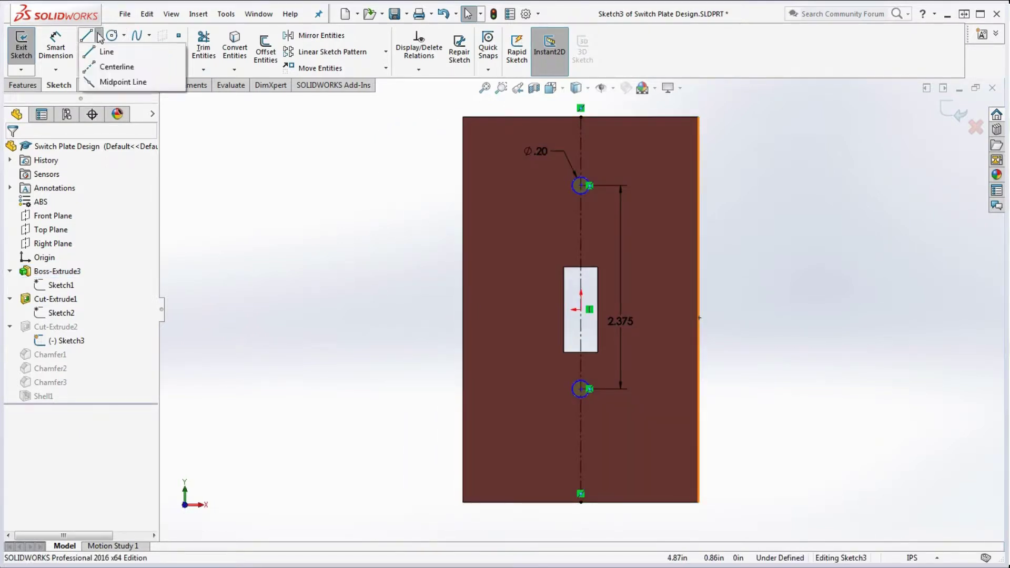
left_click(117, 67)
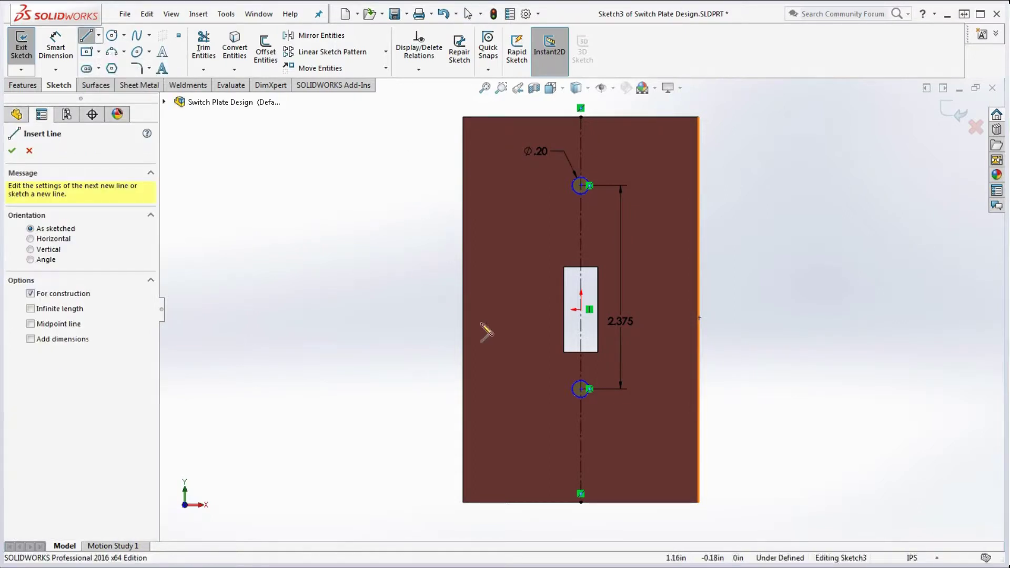
left_click(463, 309)
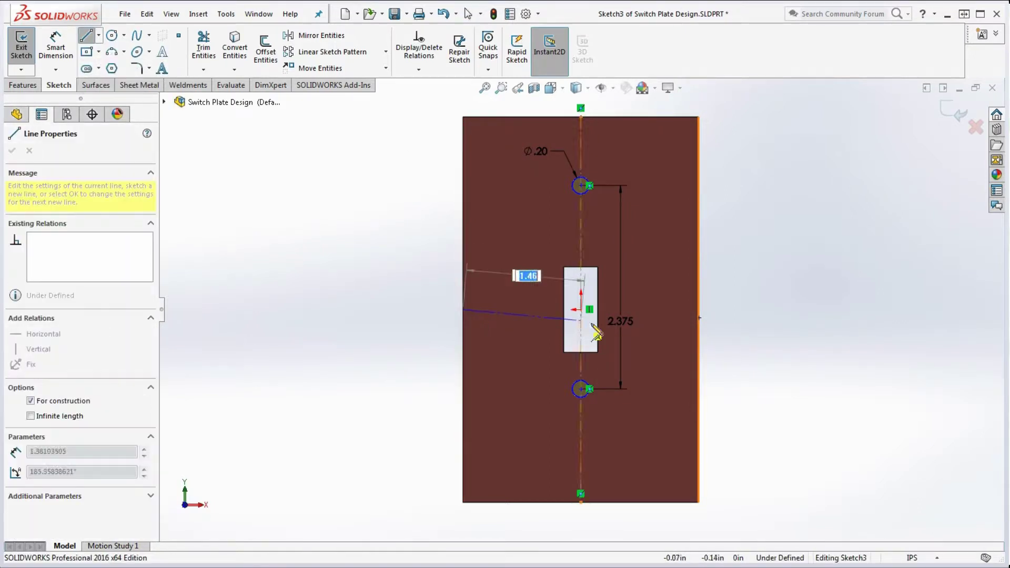
left_click(698, 310)
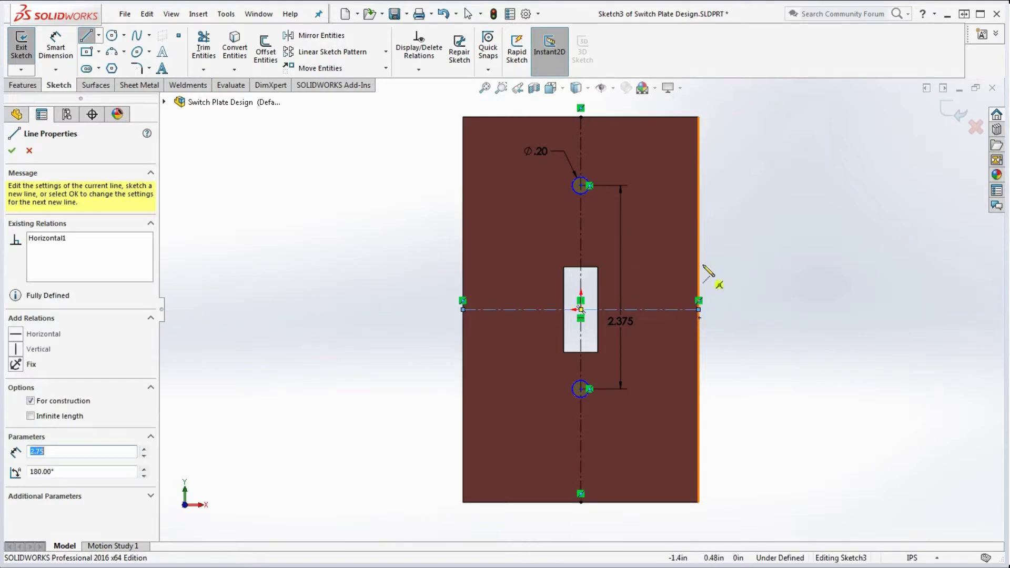
key("Escape")
Step: Make the two Ø.20 screw holes symmetric about the centerline, then exit Sketch3 and rebuild
left_click(577, 189)
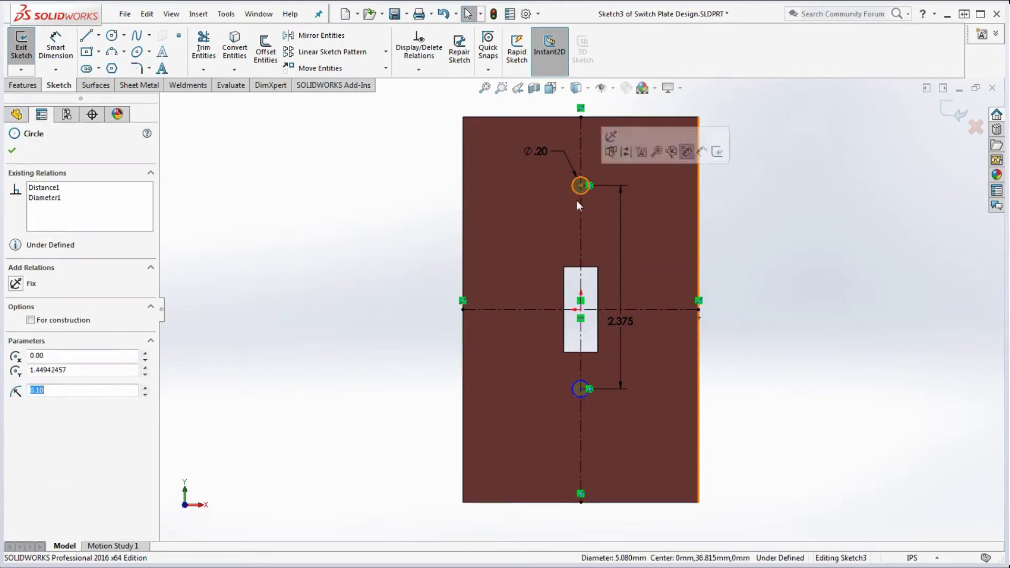
left_click(577, 390, "ctrl")
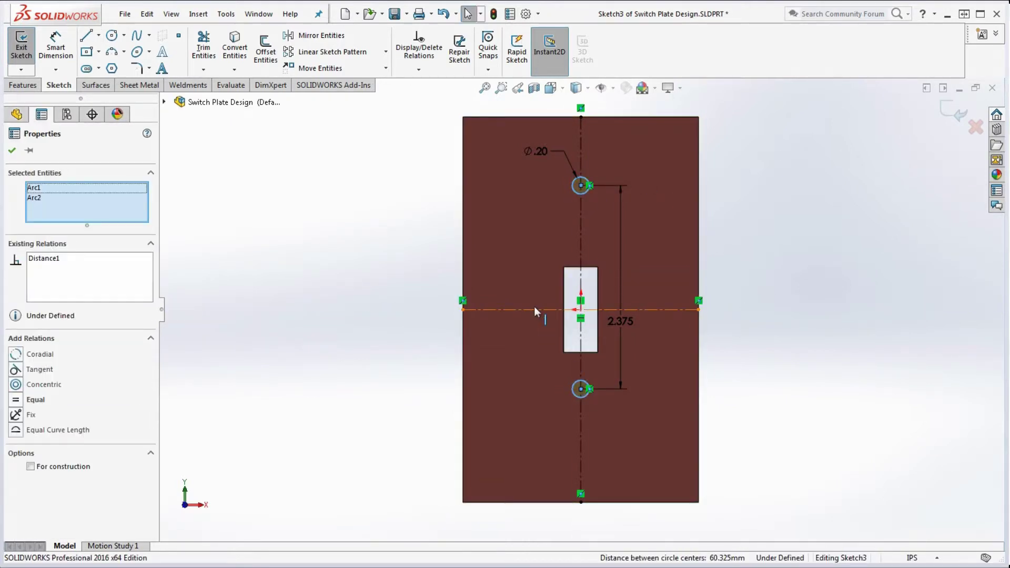
left_click(536, 310, "ctrl")
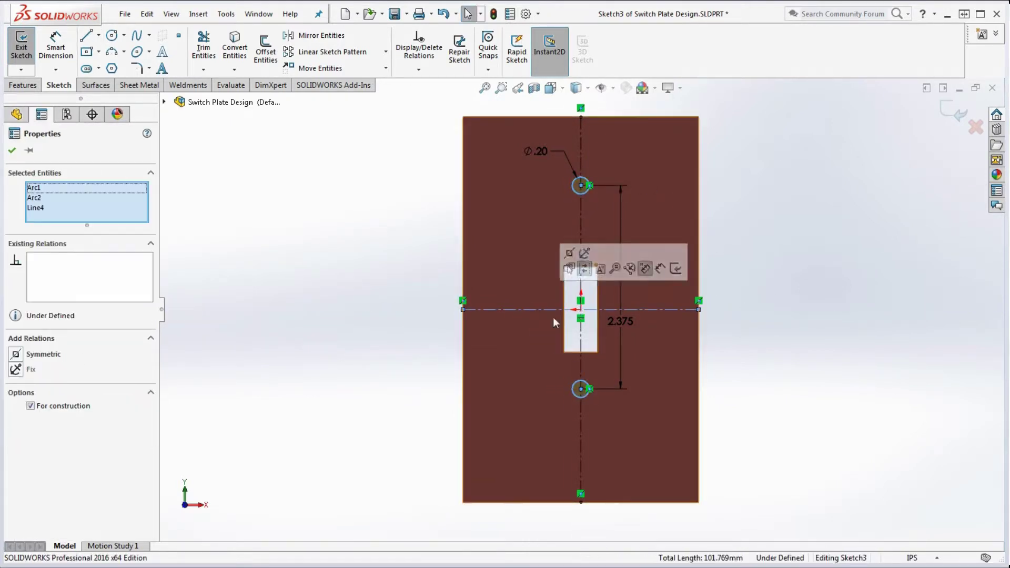
left_click(16, 354)
left_click(328, 335)
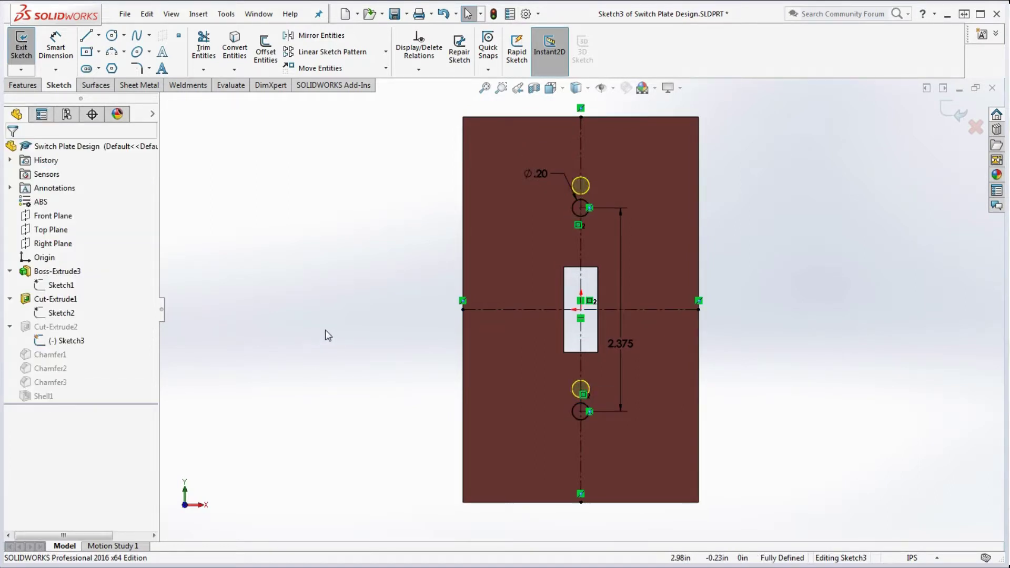
left_click(492, 14)
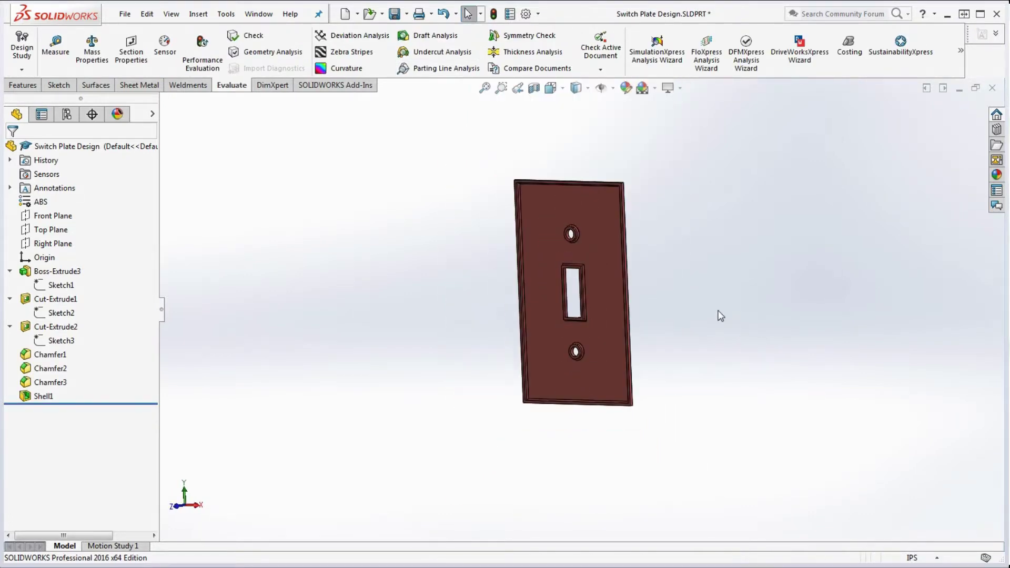
Step: Show the rebuilt switch plate in the standard Front view orientation
scroll(694, 290, "down", 3)
key("space")
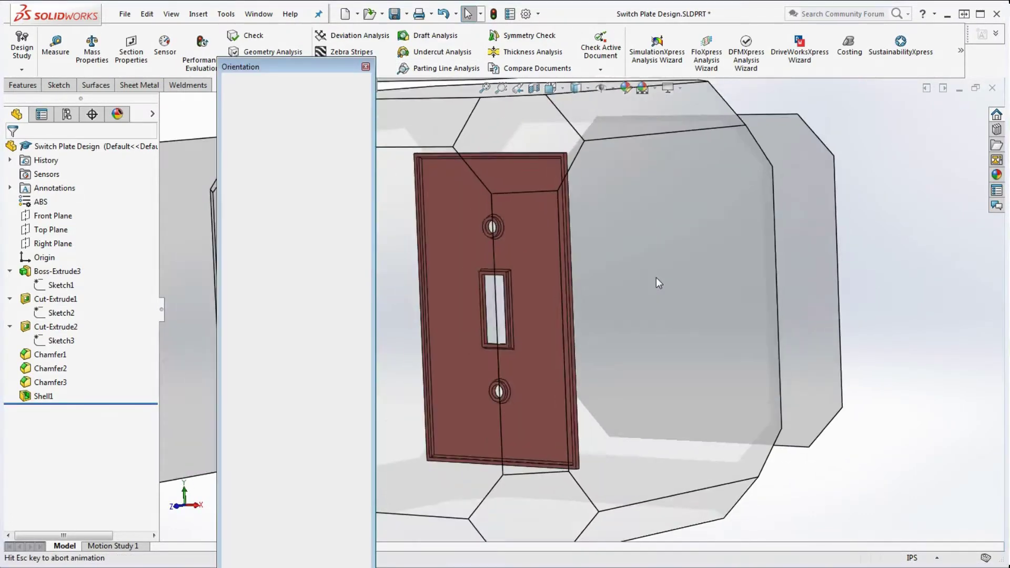
left_click(247, 122)
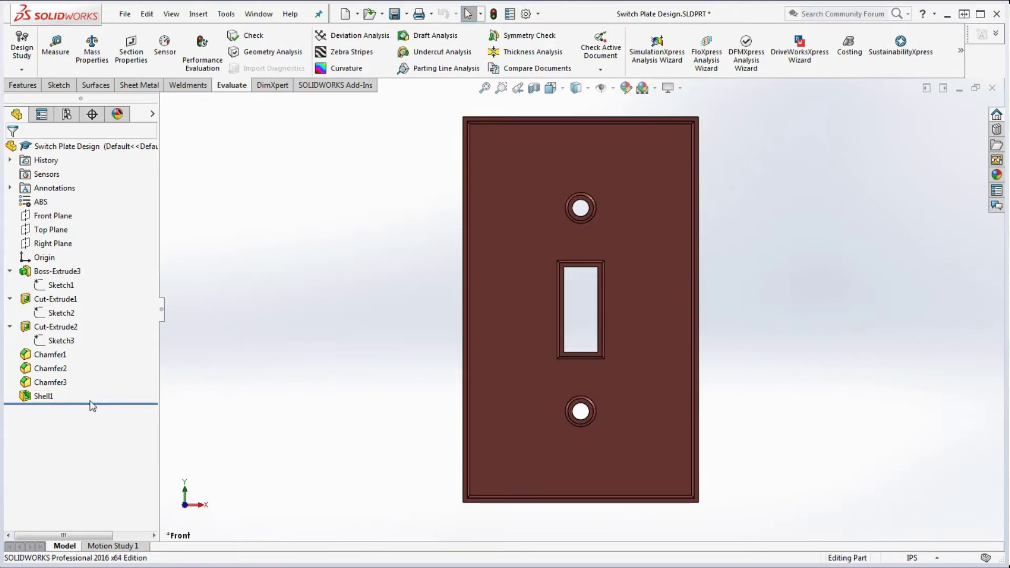
Step: Move the rollback bar to just after Cut-Extrude2, checking Chamfer1's edges along the way
left_click_drag(95, 402, 95, 348)
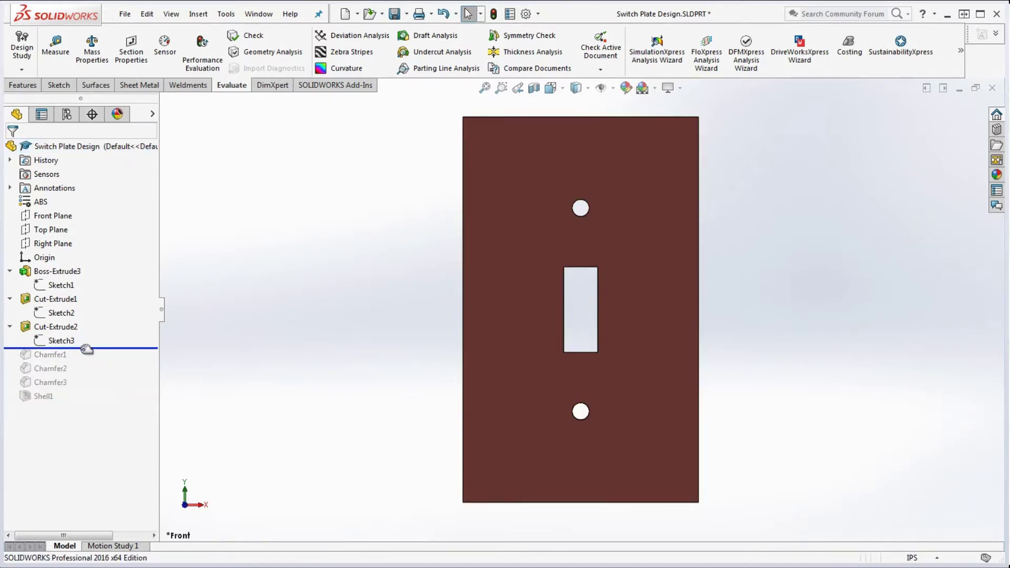
mouse_move(91, 349)
left_mouse_down()
mouse_move(83, 396)
mouse_move(87, 363)
left_mouse_up()
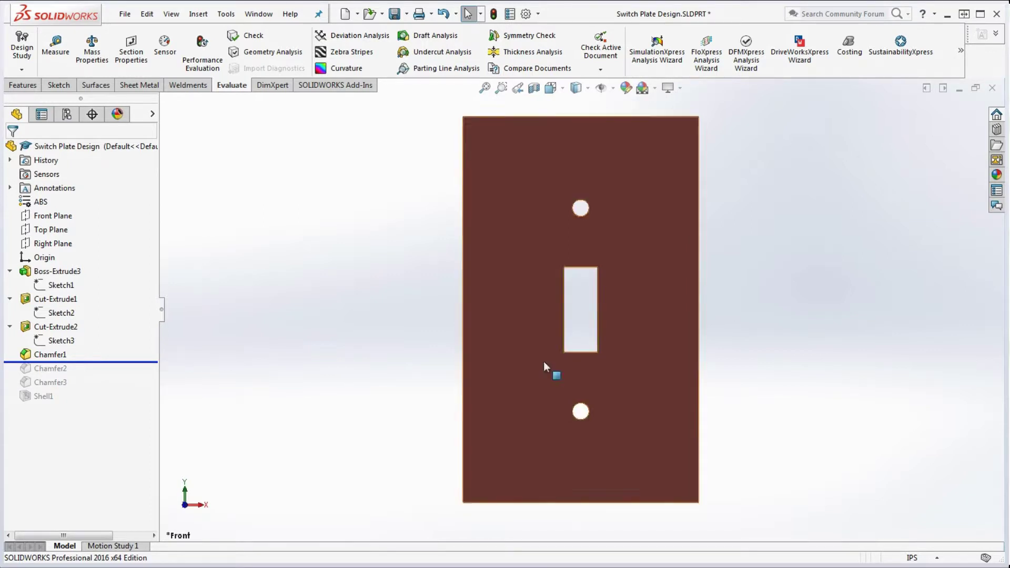
middle_click_drag(623, 417, 504, 446)
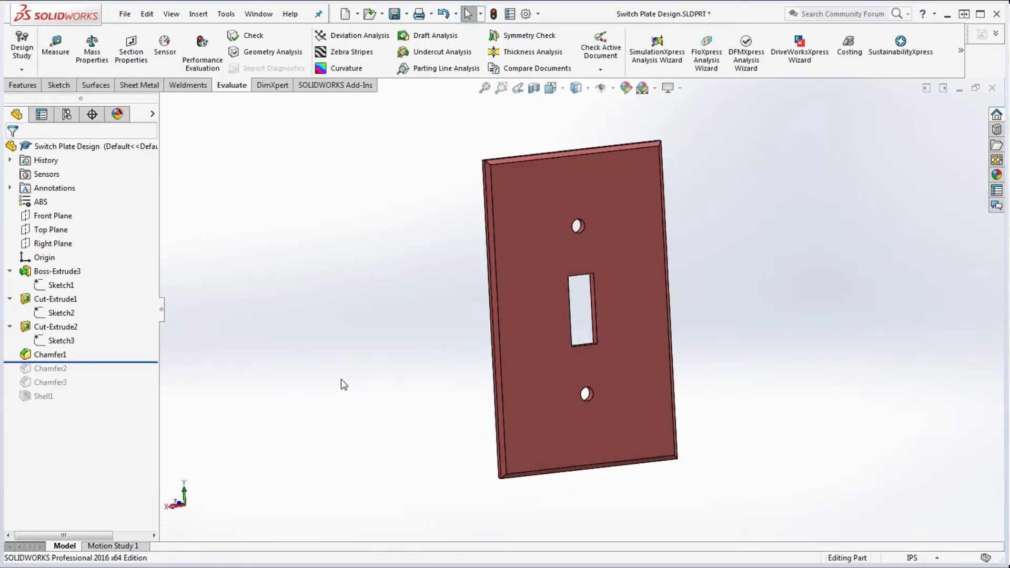
left_click(50, 354)
left_click(343, 350)
left_click_drag(108, 363, 106, 390)
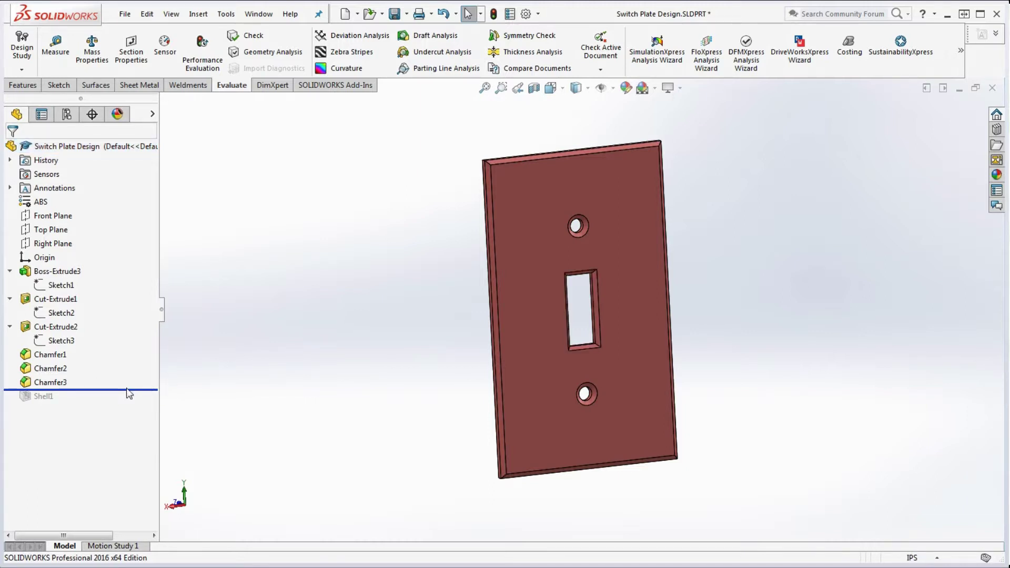
left_click_drag(132, 388, 128, 348)
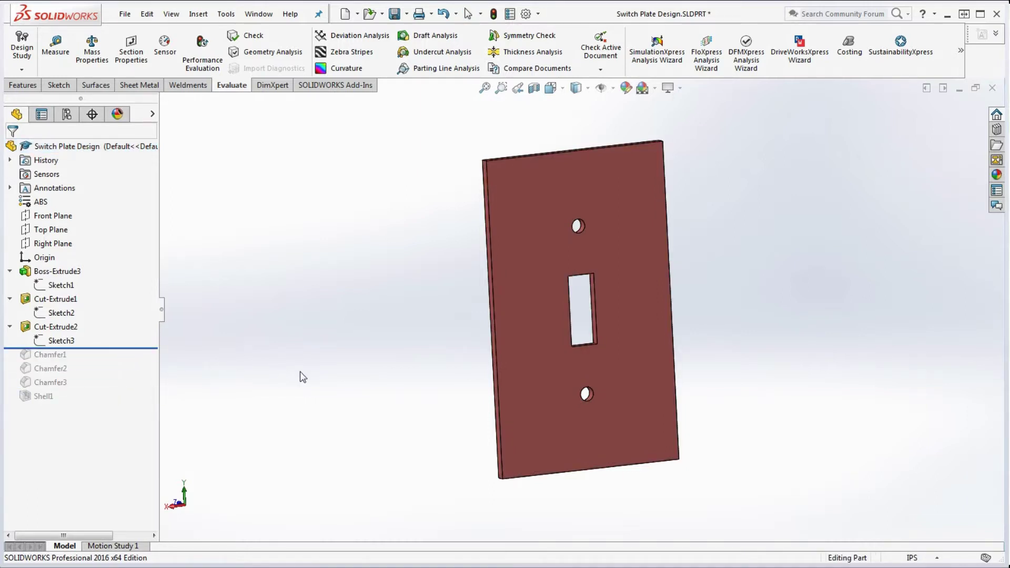
Step: Roll forward past Chamfer3 and inspect the three chamfers' dimensions
middle_click_drag(300, 368, 418, 377)
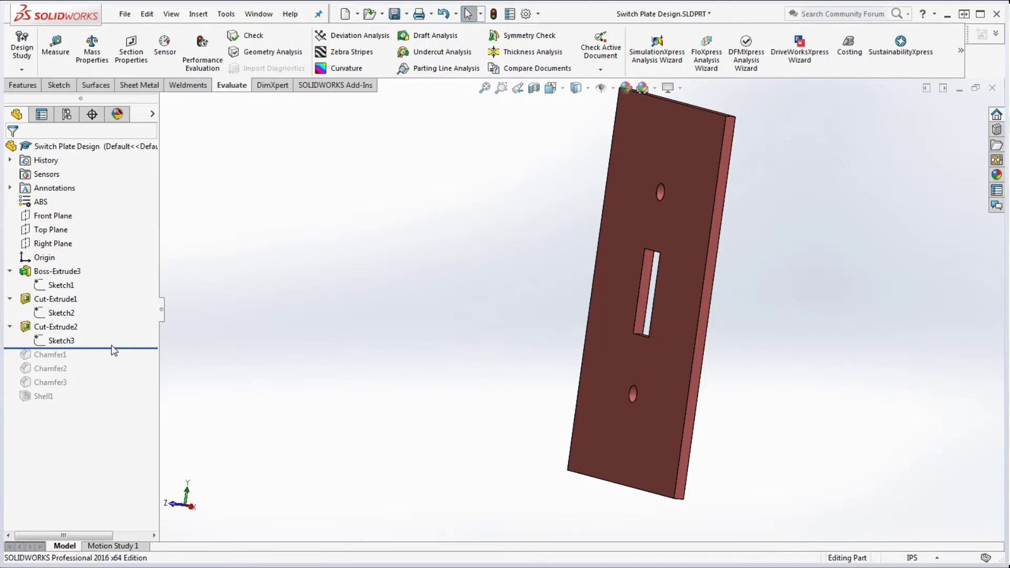
left_click_drag(116, 349, 106, 390)
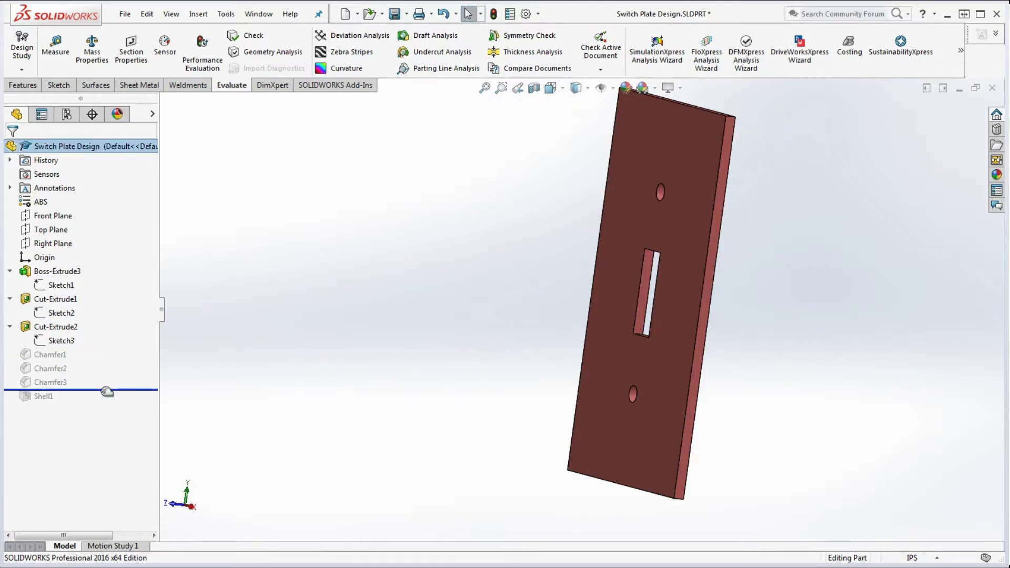
left_click(50, 356)
left_click(53, 382, "shift")
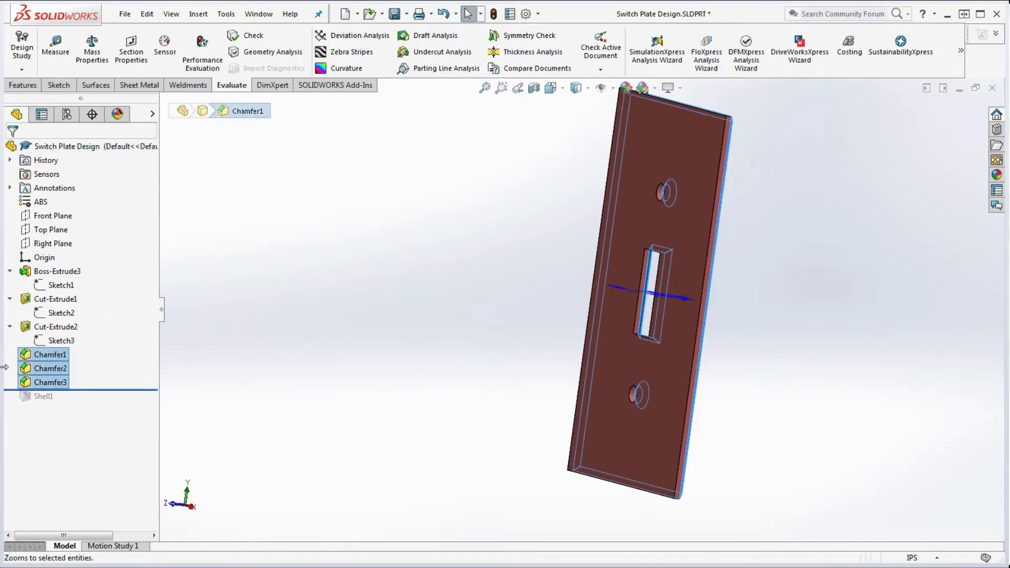
left_click(330, 367)
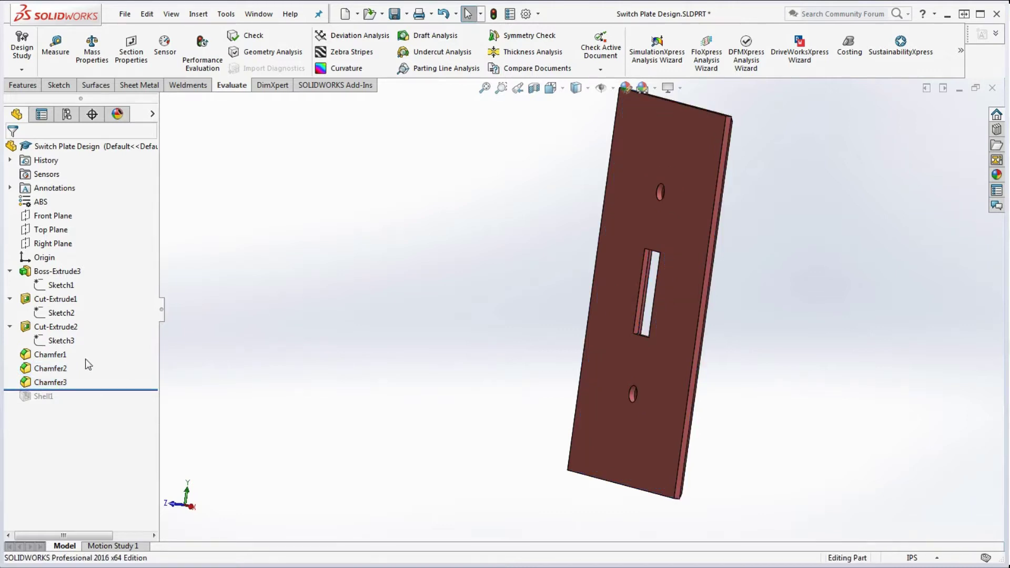
Step: Suppress Chamfer1, Chamfer2 and Chamfer3 so the plate has no chamfers
left_click(51, 358)
right_click(51, 358)
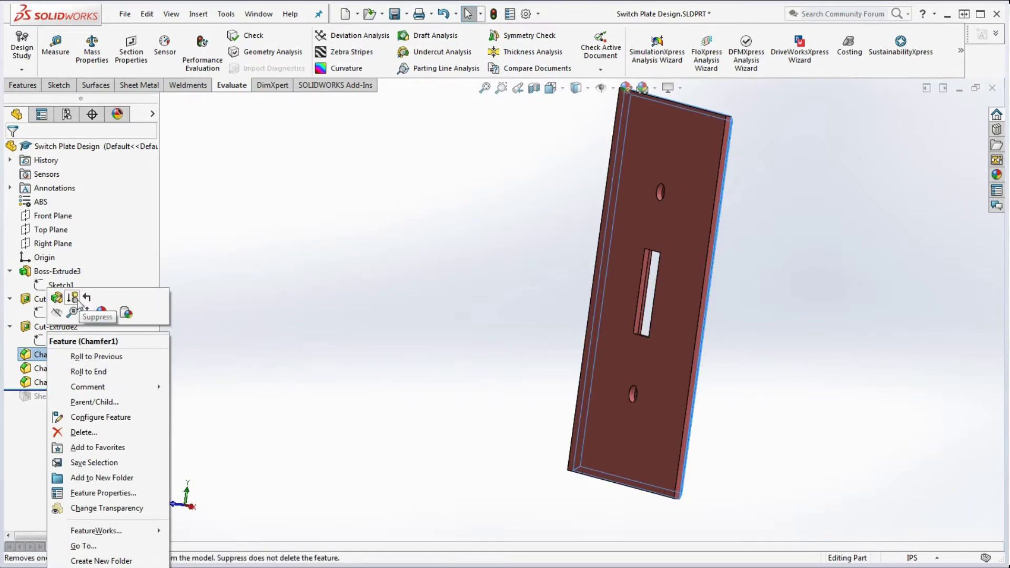
left_click(74, 298)
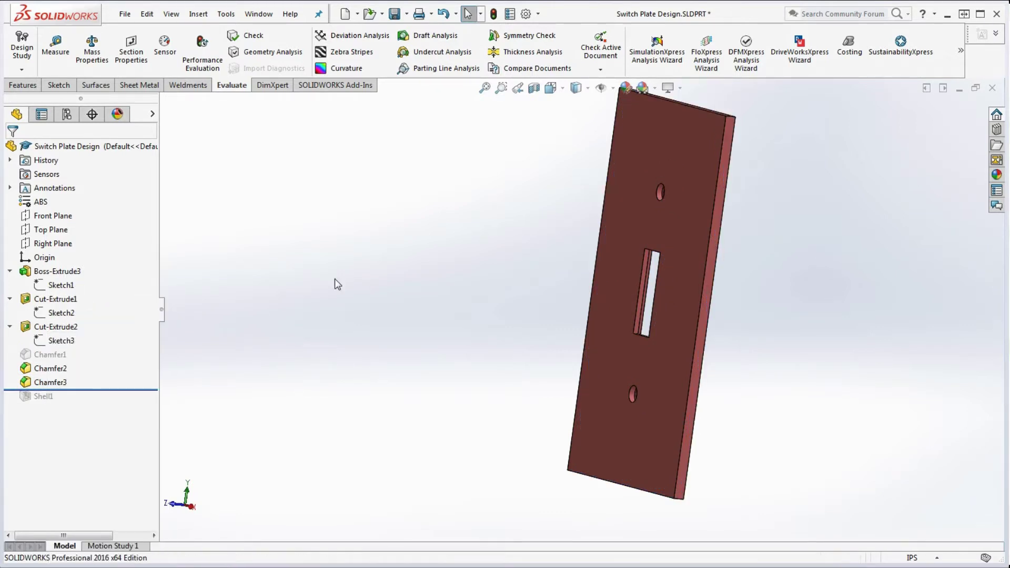
left_click(49, 368)
right_click(49, 368)
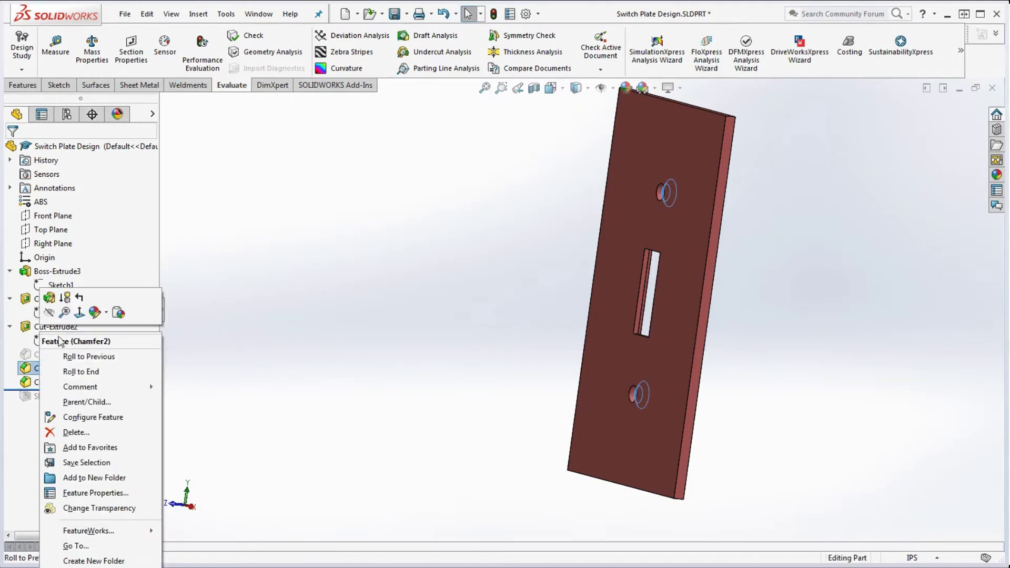
left_click(66, 298)
left_click(46, 382)
right_click(59, 383)
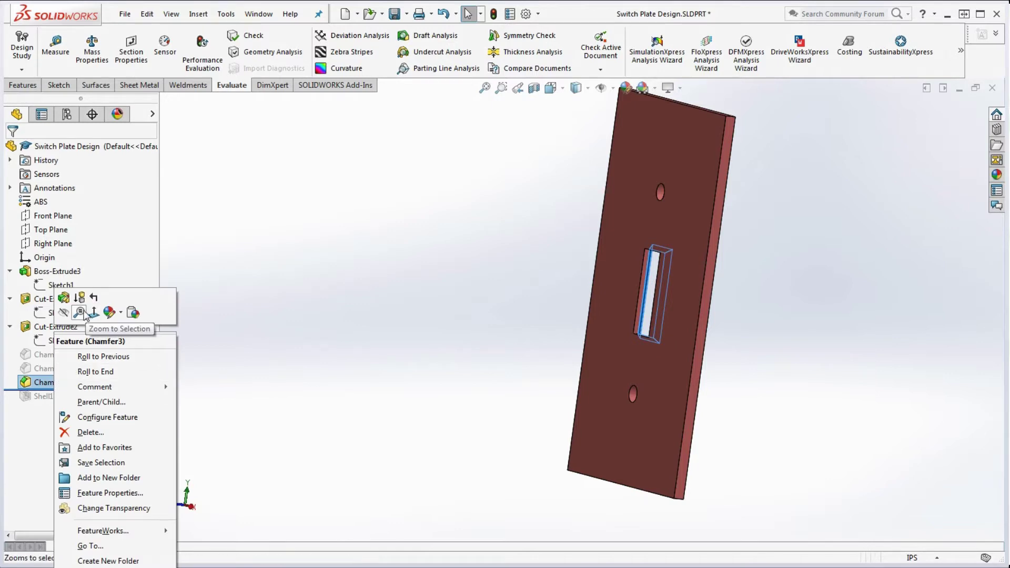
left_click(63, 297)
middle_click_drag(740, 340, 804, 345)
Step: View the plate straight from the front, zoomed out to fit the whole part
key("space")
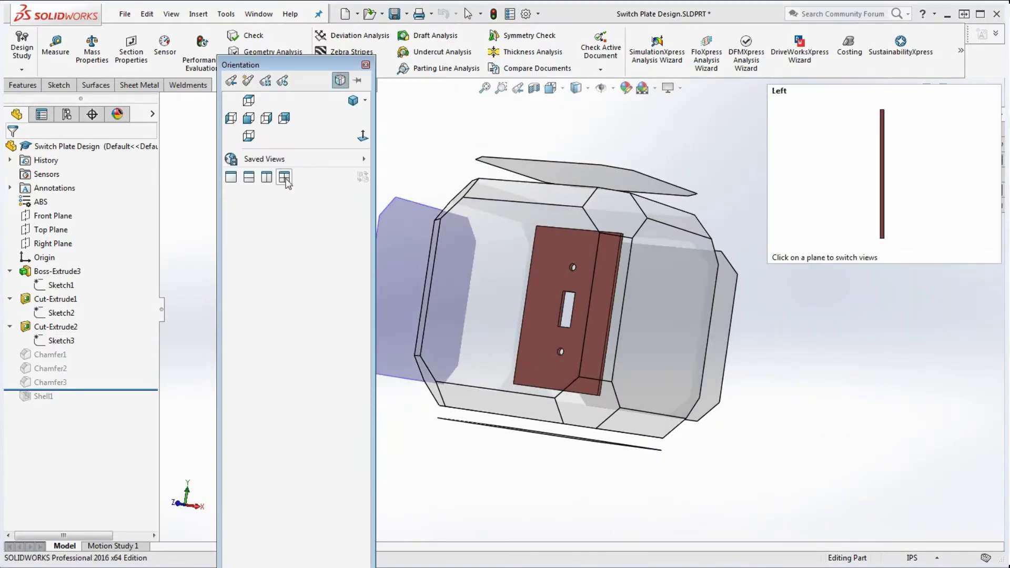
left_click(579, 242)
key("z")
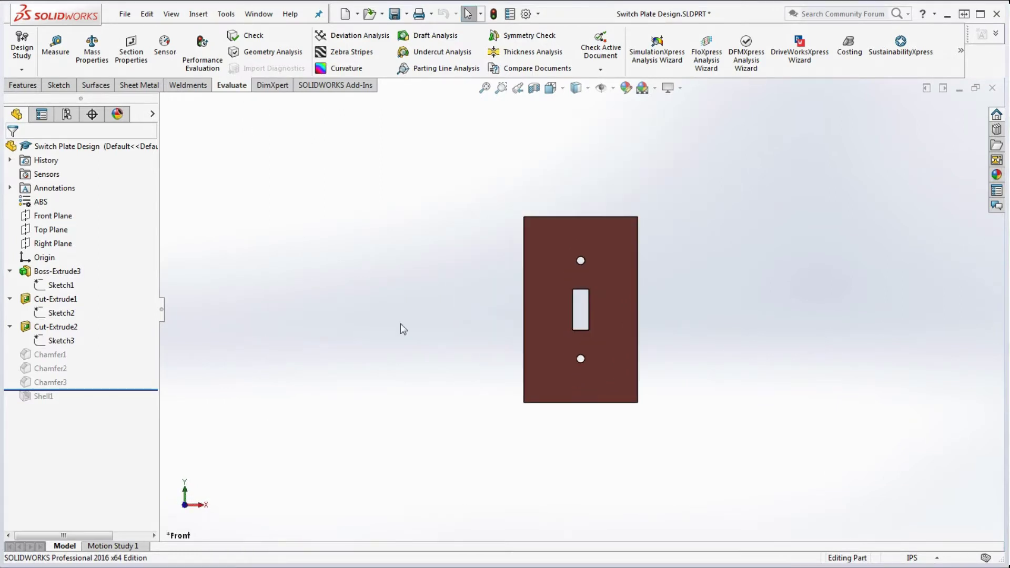
Step: Chamfer the plate's front face with 0.0625 in distance and 40° angle
left_click(23, 85)
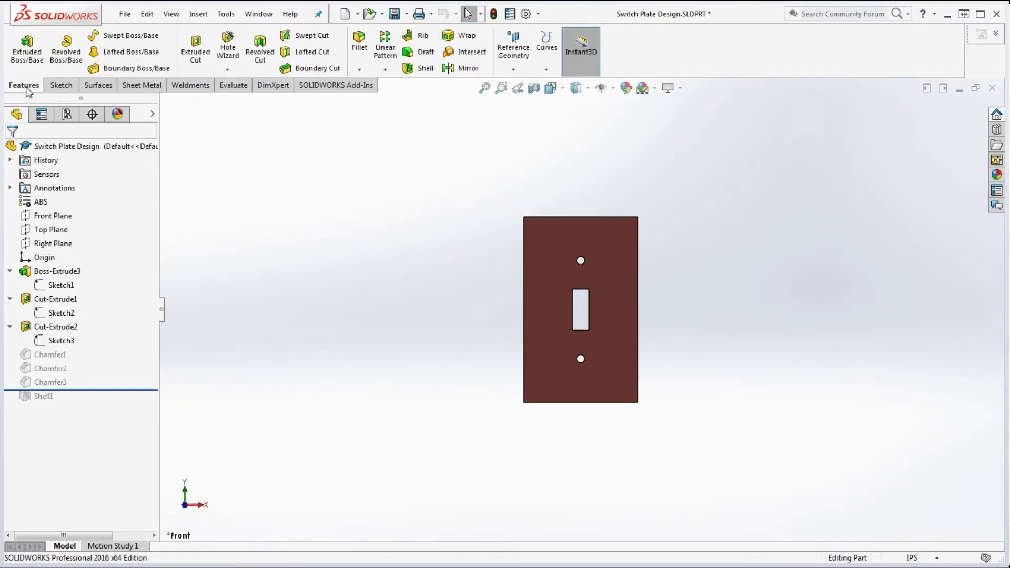
left_click(359, 69)
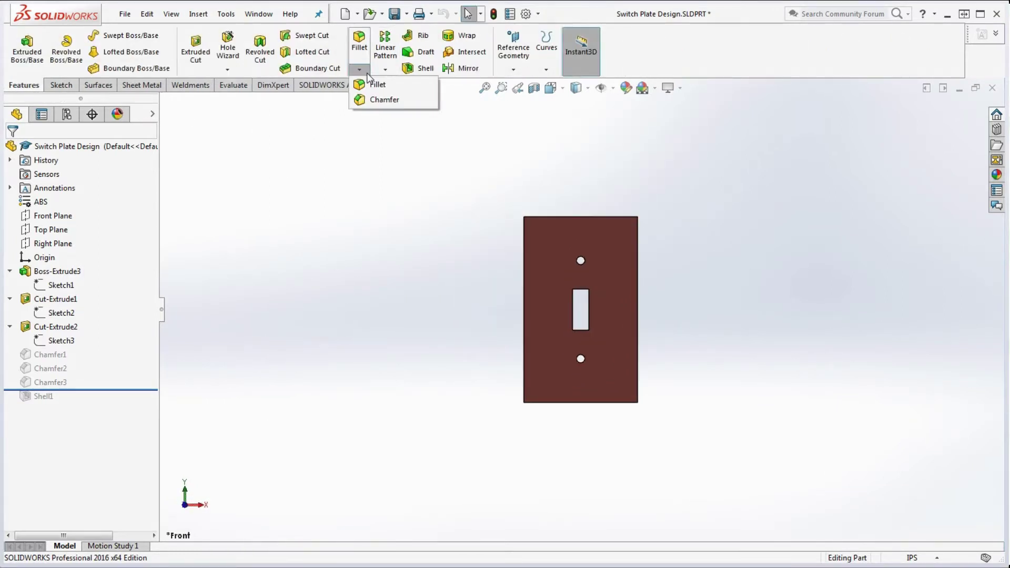
left_click(380, 99)
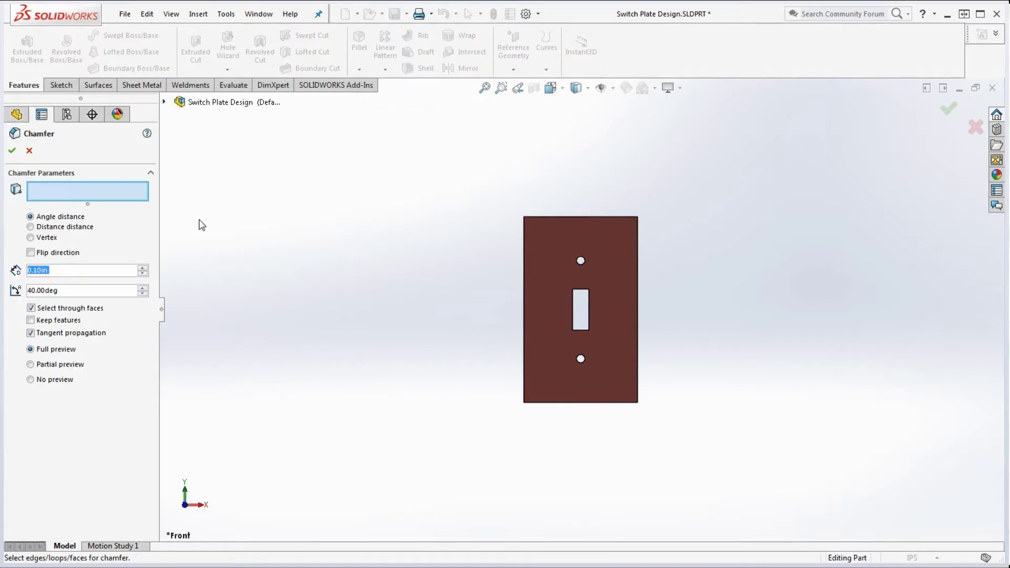
left_click(557, 263)
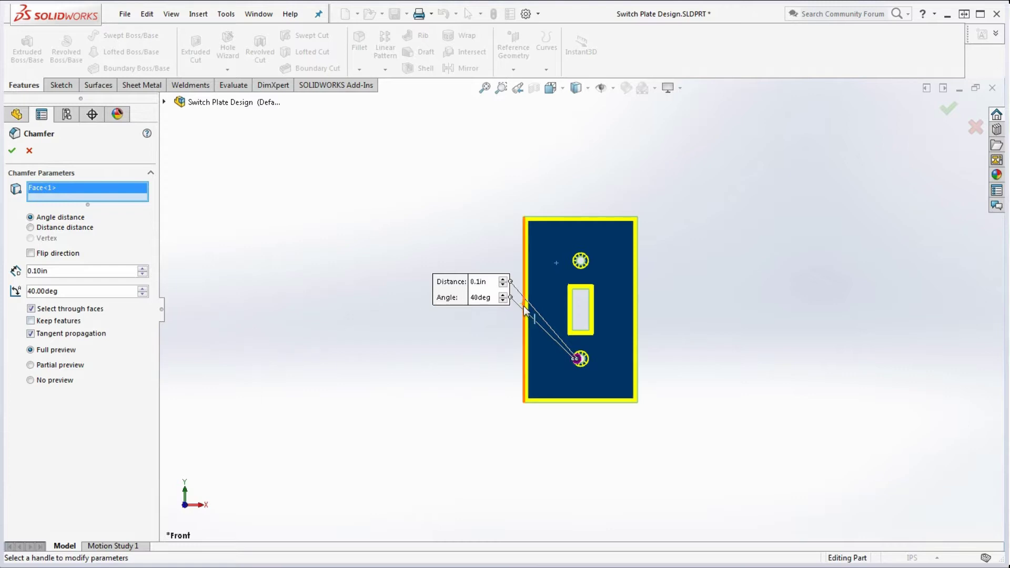
left_click(484, 282)
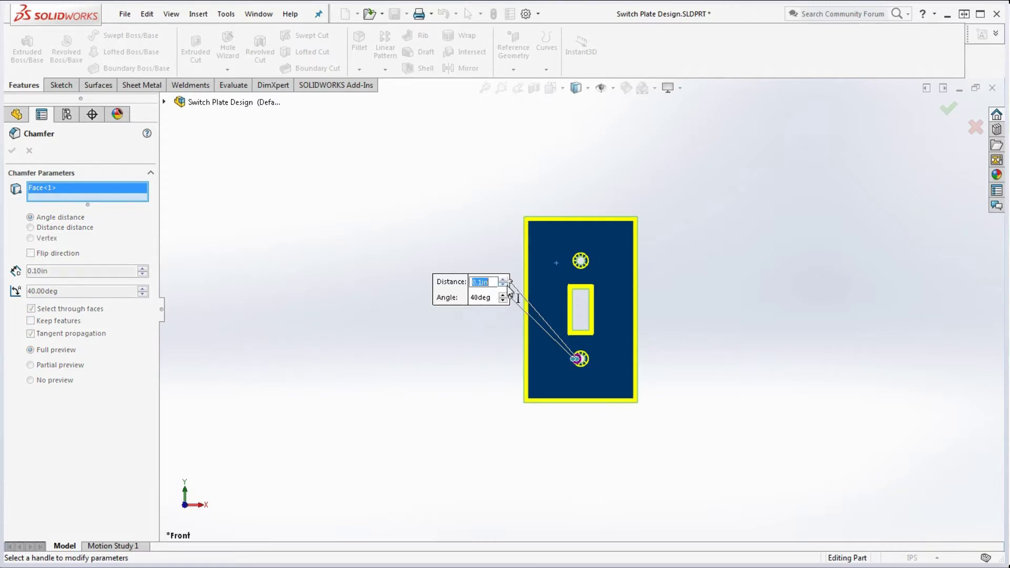
type(".0625")
key("Return")
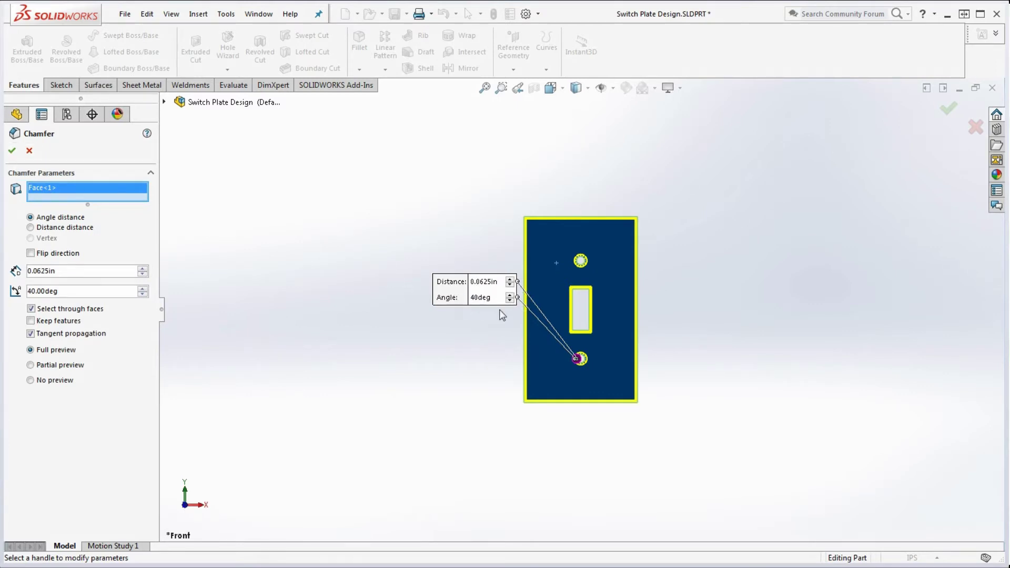
right_click(450, 247)
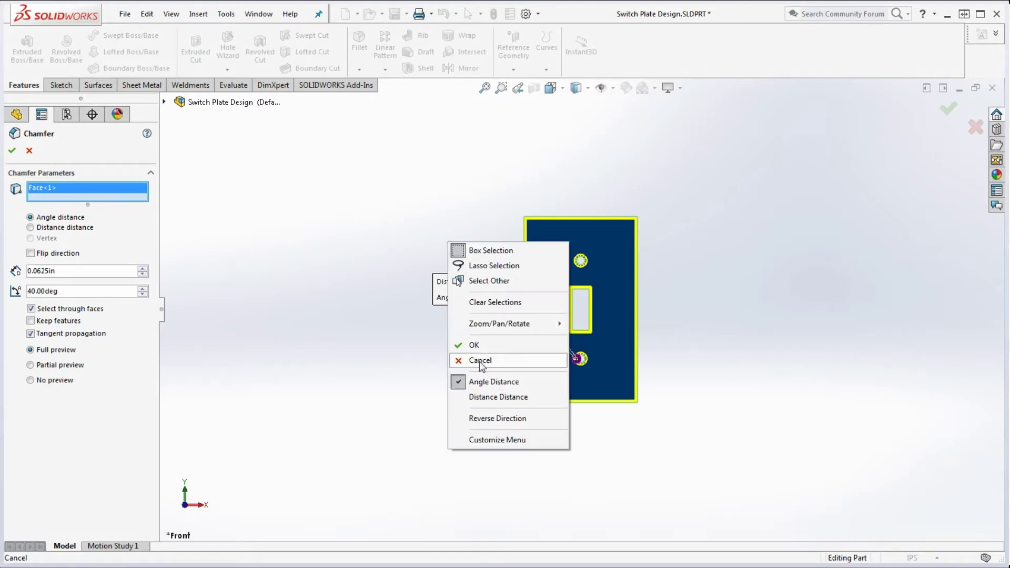
left_click(476, 343)
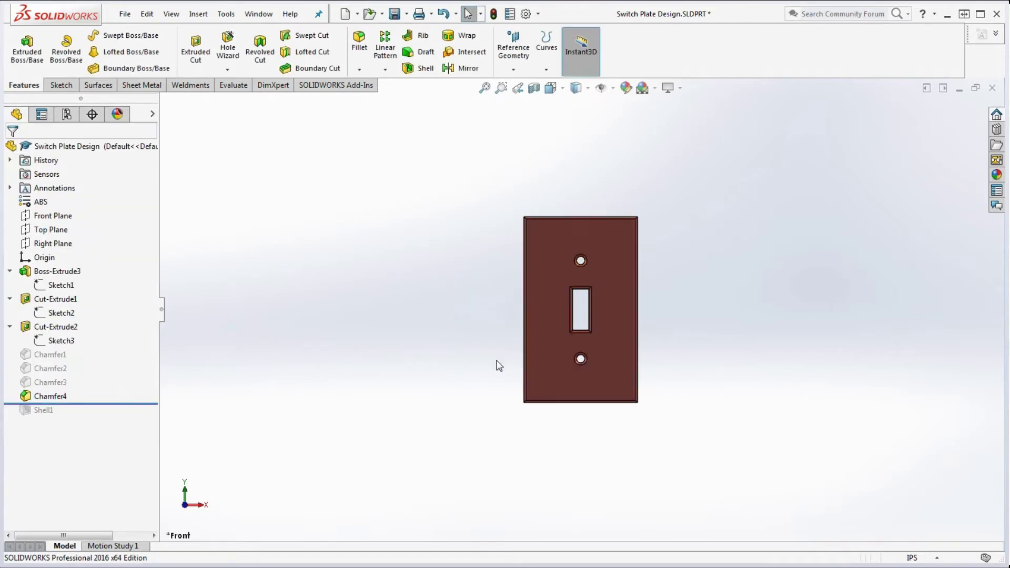
Step: Roll the model forward so Shell1 is included after Chamfer4
middle_click_drag(496, 365, 446, 397)
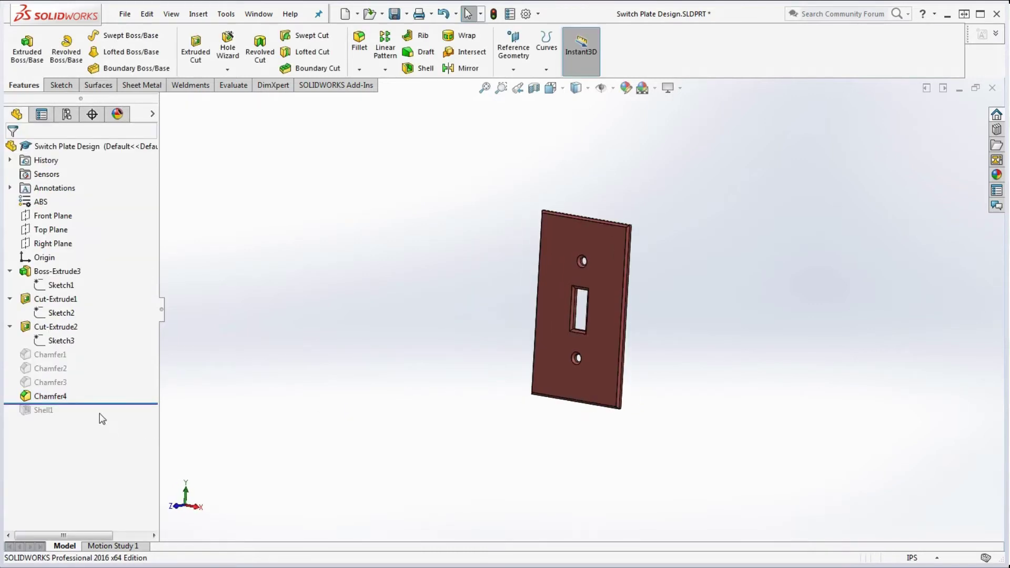
left_click_drag(99, 404, 93, 421)
mouse_move(494, 376)
middle_mouse_down()
mouse_move(492, 357)
mouse_move(500, 369)
middle_mouse_up()
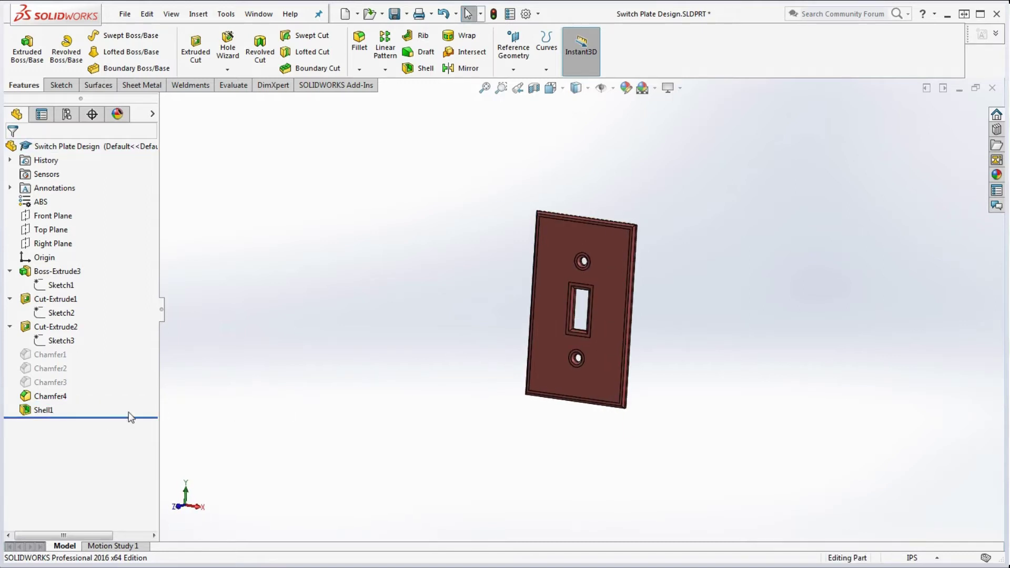
Step: Edit Shell1 to remove the plate's back face instead, leaving 0.05 in walls
right_click(31, 415)
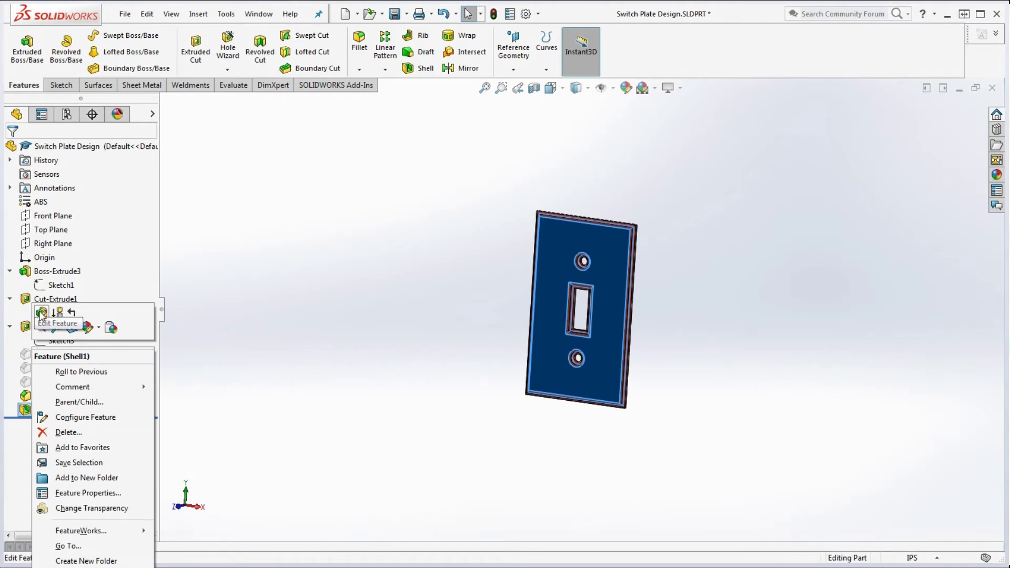
left_click(42, 312)
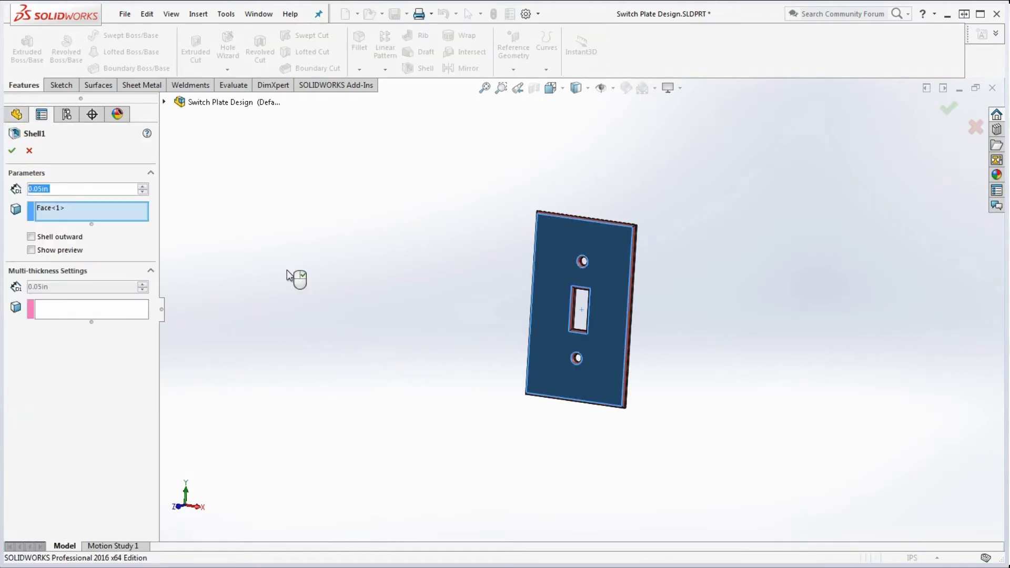
right_click(65, 208)
left_click(116, 216)
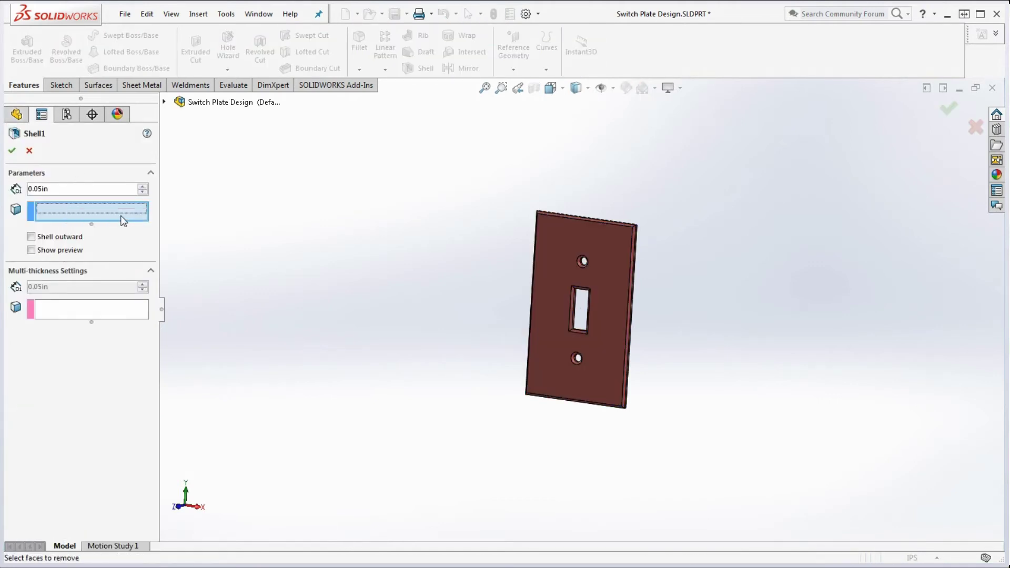
middle_click_drag(547, 397, 620, 277)
left_click(591, 264)
key("Return")
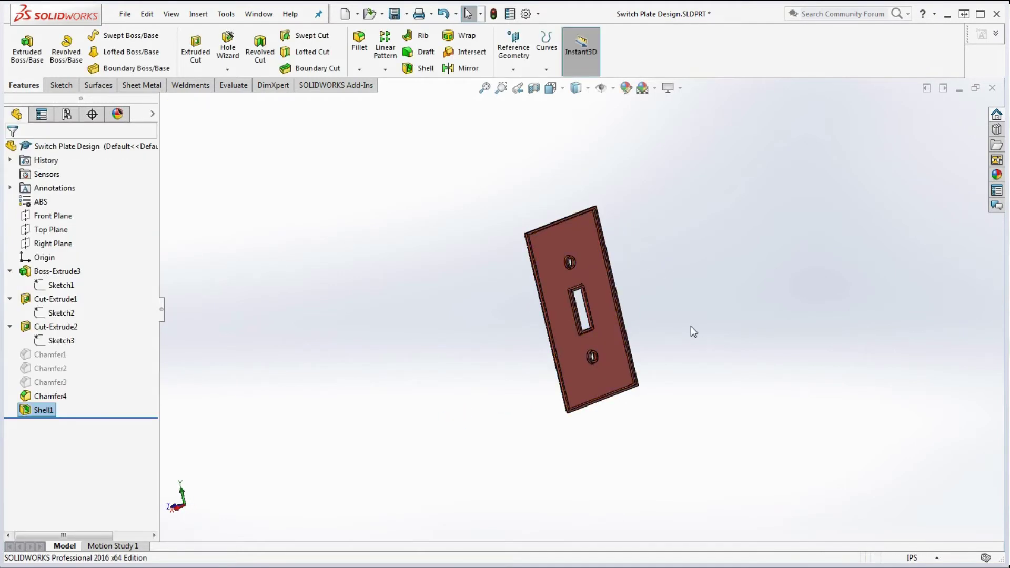
middle_click_drag(694, 331, 656, 320)
key("Escape")
middle_click_drag(655, 284, 600, 226)
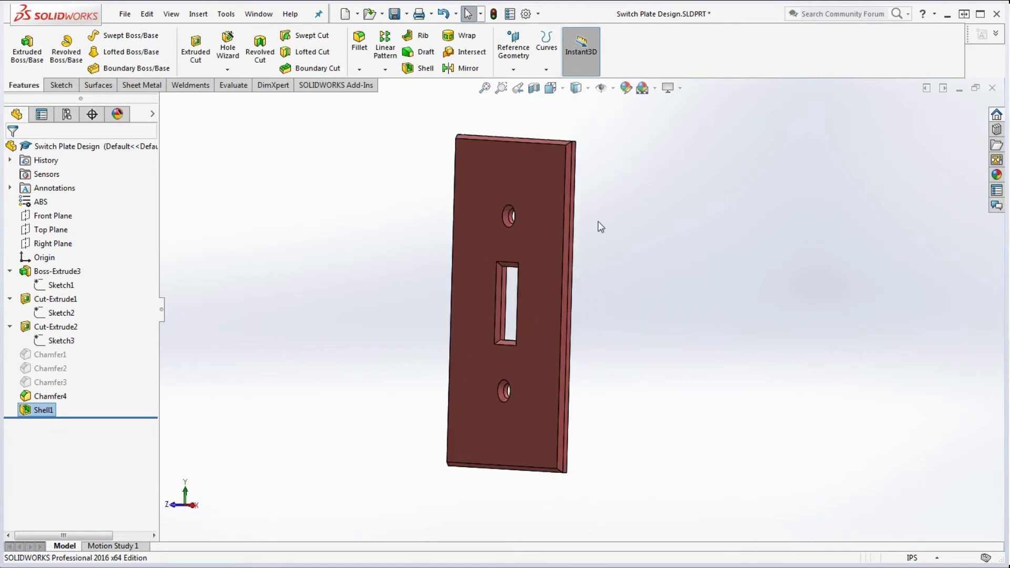
left_click(233, 85)
left_click(92, 50)
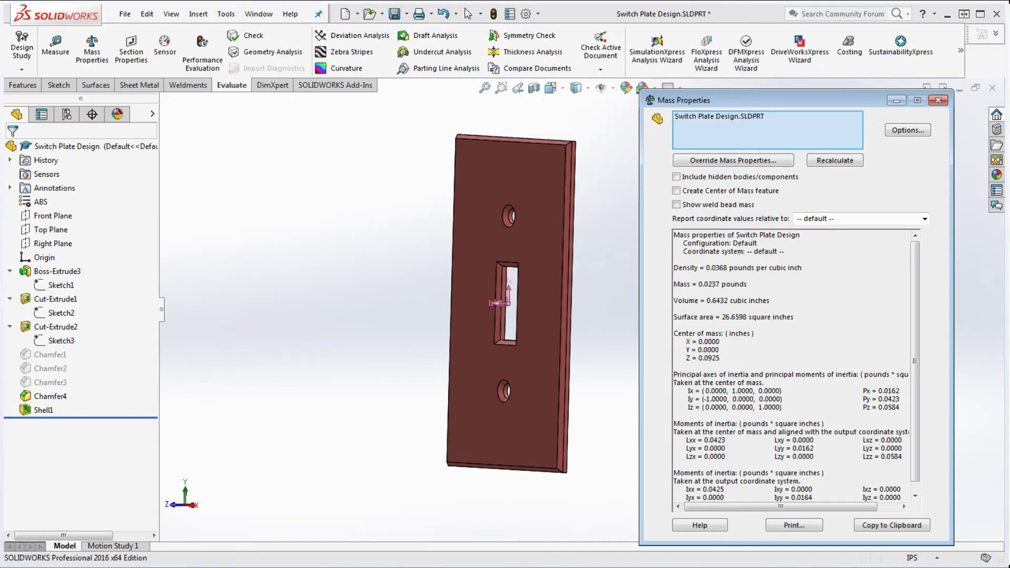
key("alt+Tab")
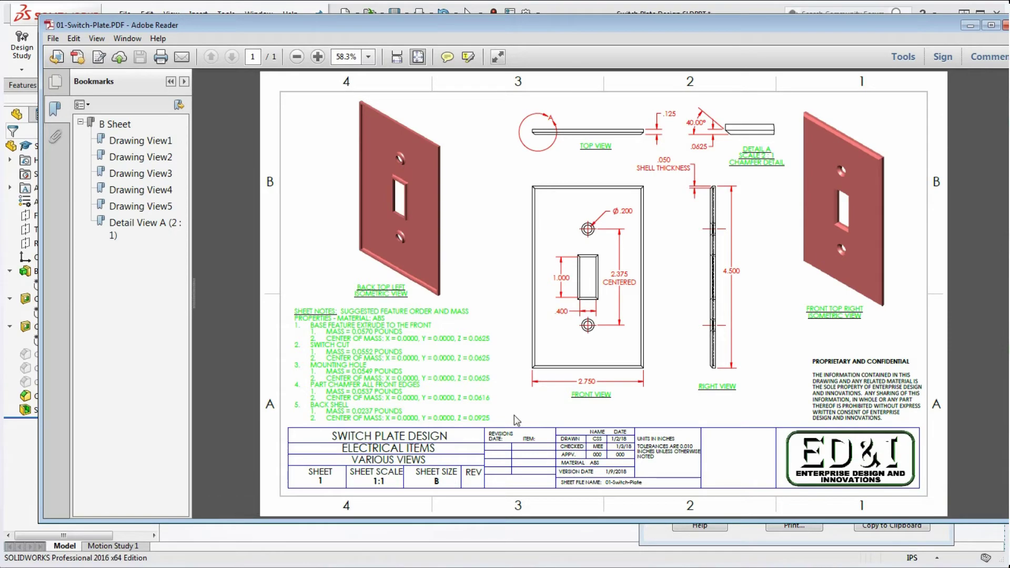
left_click(969, 25)
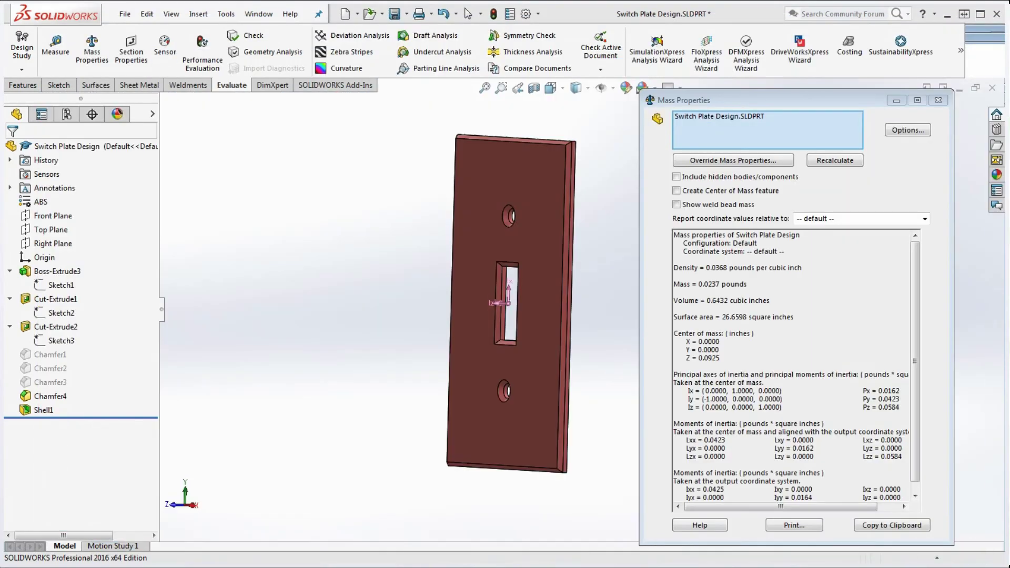
left_click(942, 103)
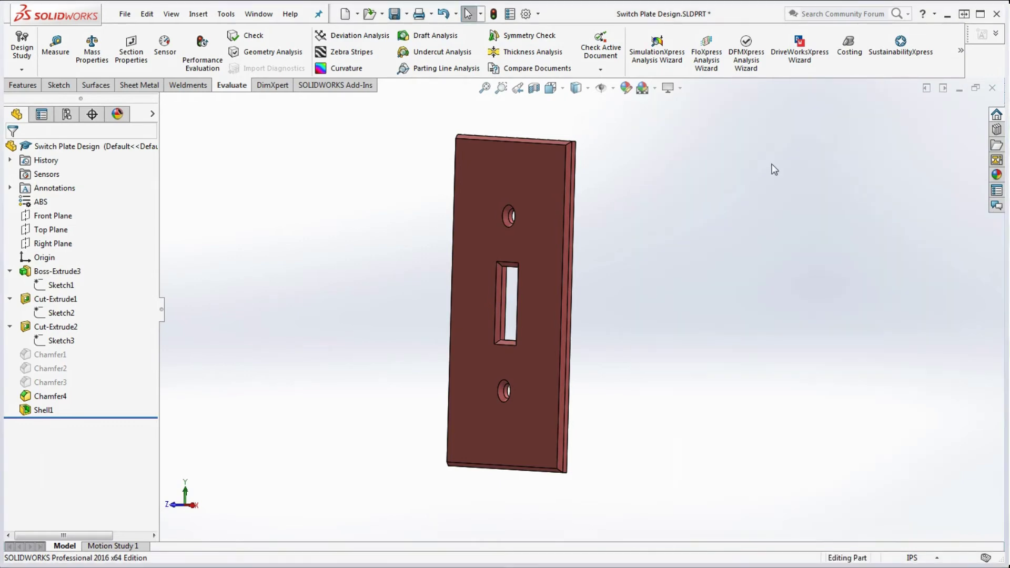
middle_click_drag(647, 219, 647, 298)
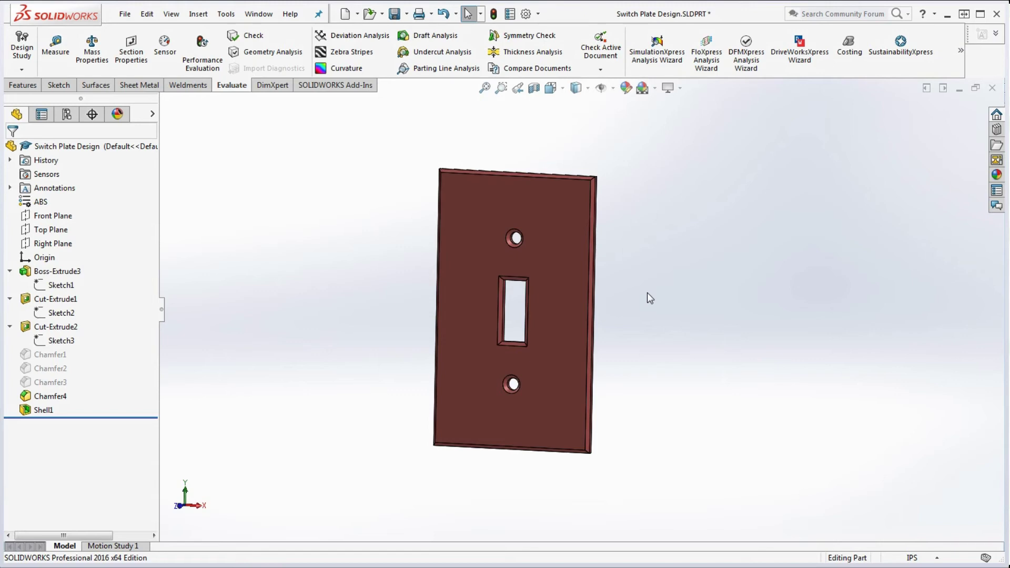
key("space")
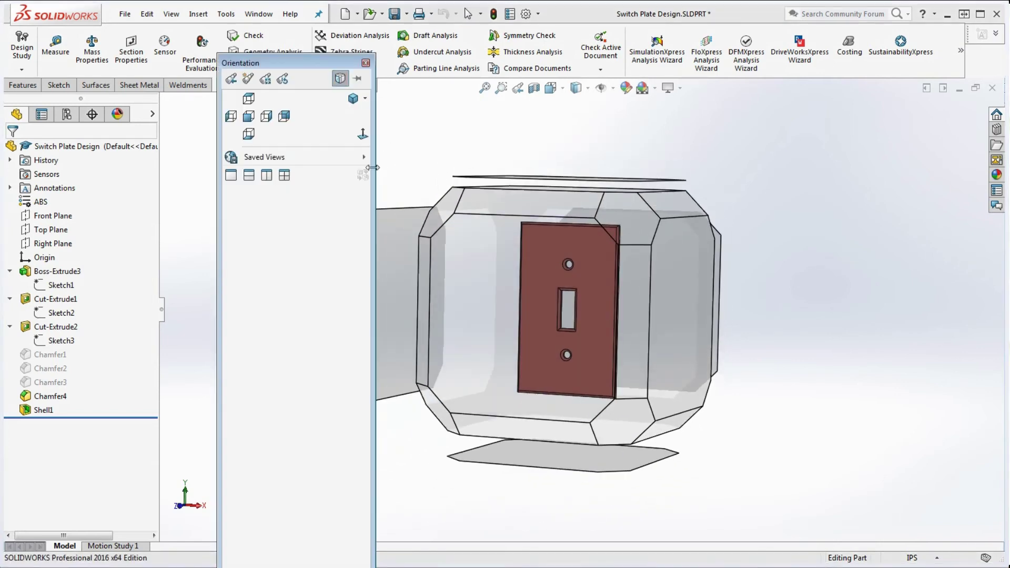
left_click(253, 120)
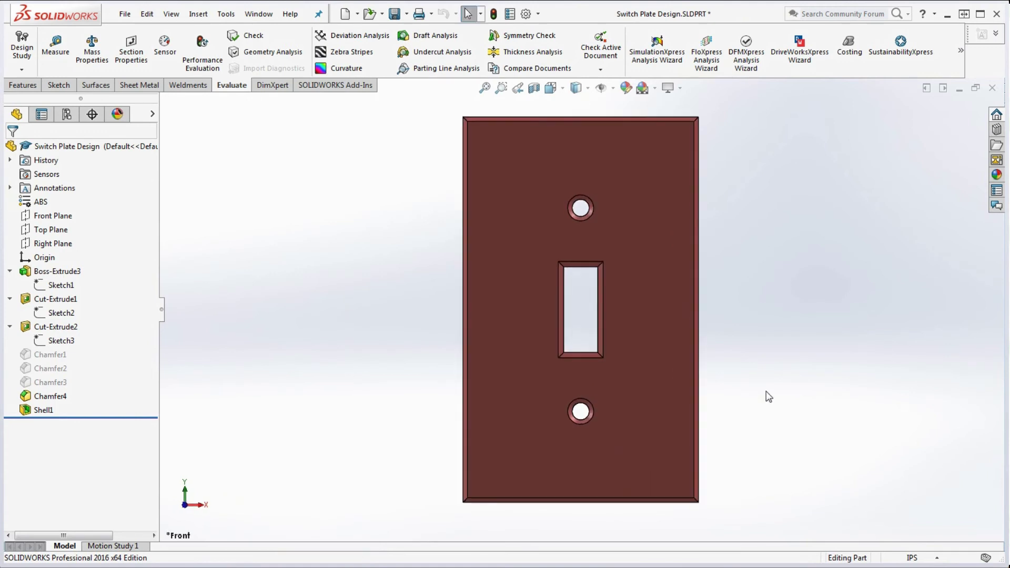
middle_click_drag(713, 358, 693, 364)
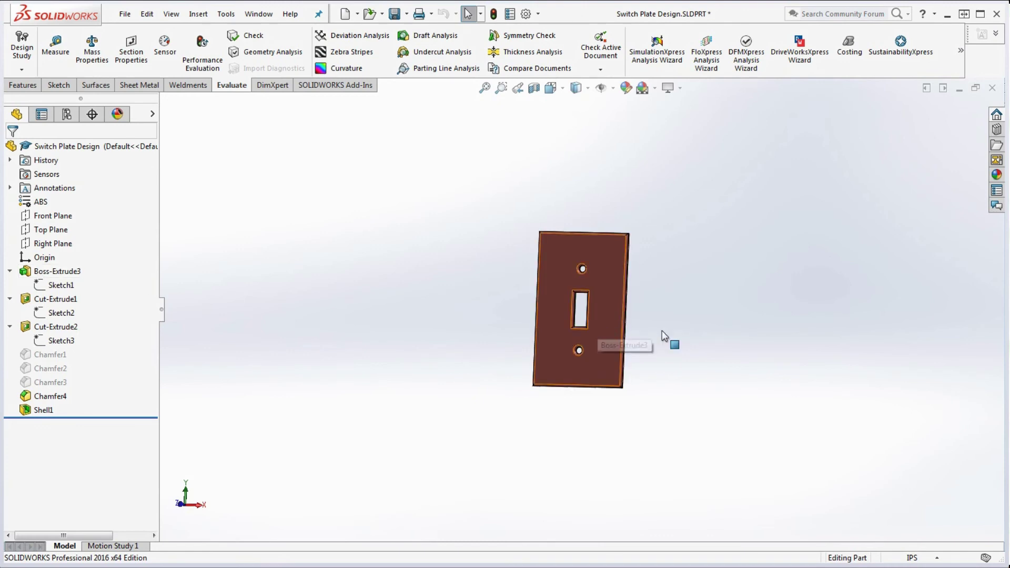
middle_click_drag(909, 314, 553, 212)
middle_click_drag(640, 352, 705, 478)
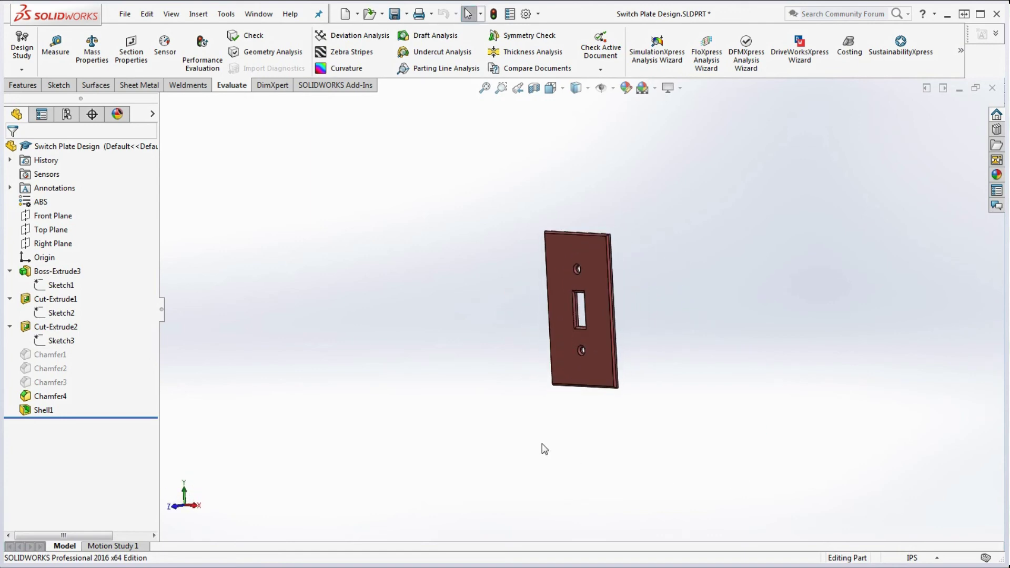